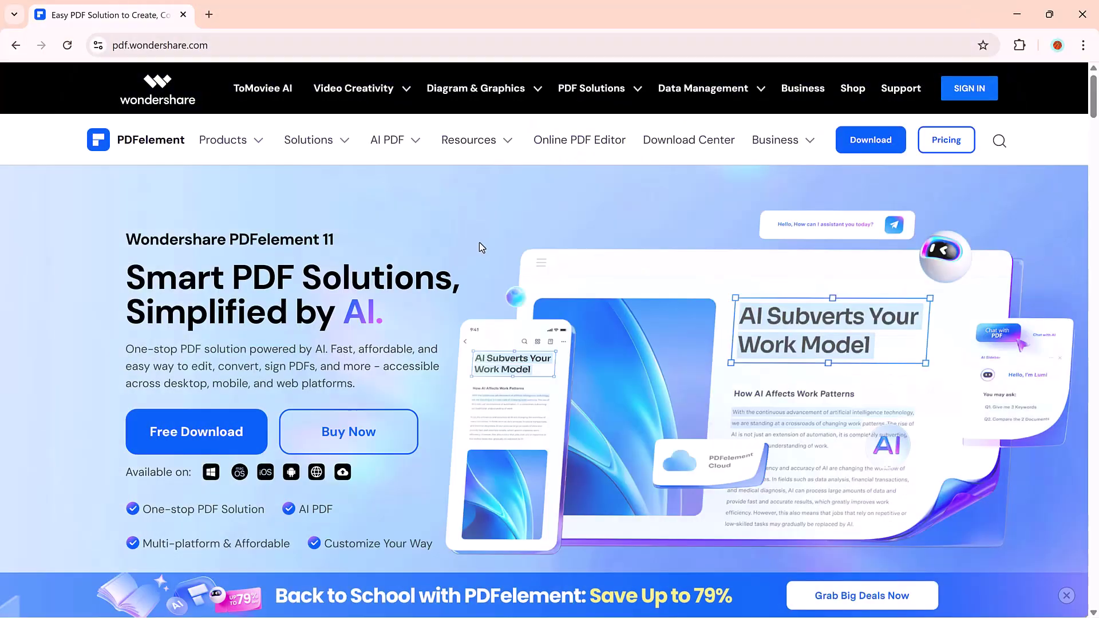
Browse the Convert, OCR, E-Sign, Create, Organize and Read tabs under 'All the PDF tools you need'.
{"action": "scroll", "coordinate": [479, 245], "scroll_direction": "down", "scroll_amount": 10}
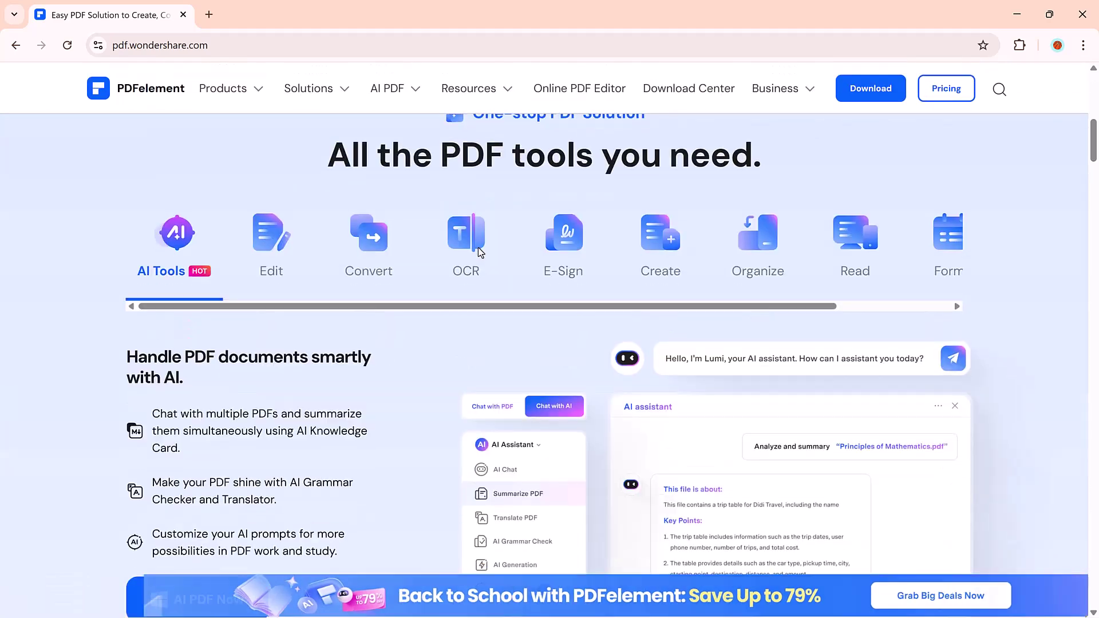
{"action": "scroll", "coordinate": [370, 254], "scroll_direction": "down", "scroll_amount": 1}
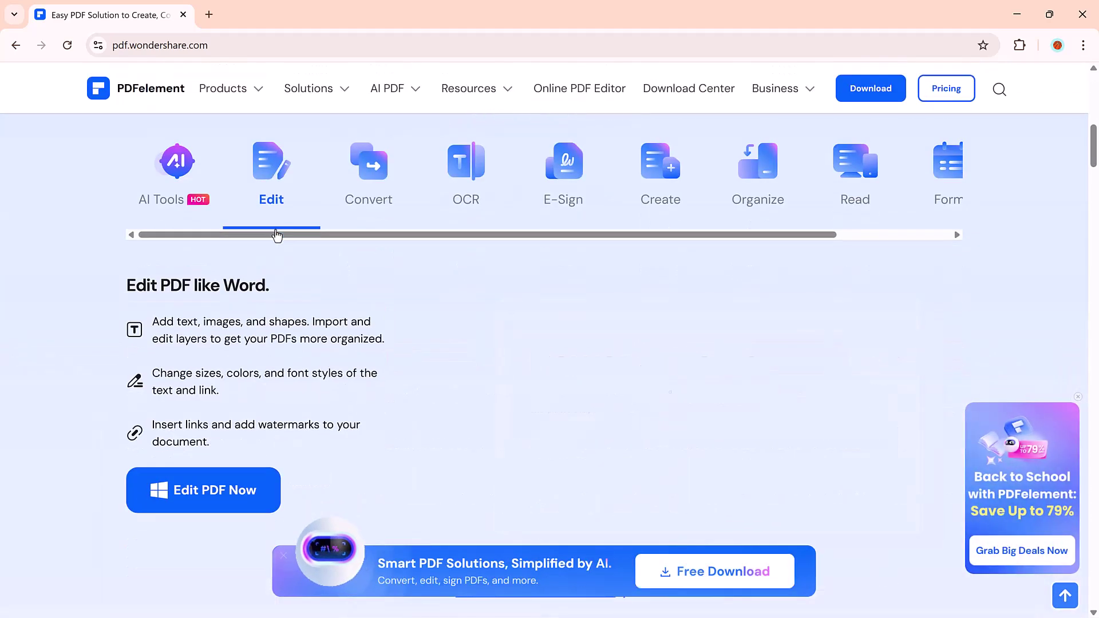
{"action": "left_click", "coordinate": [368, 168]}
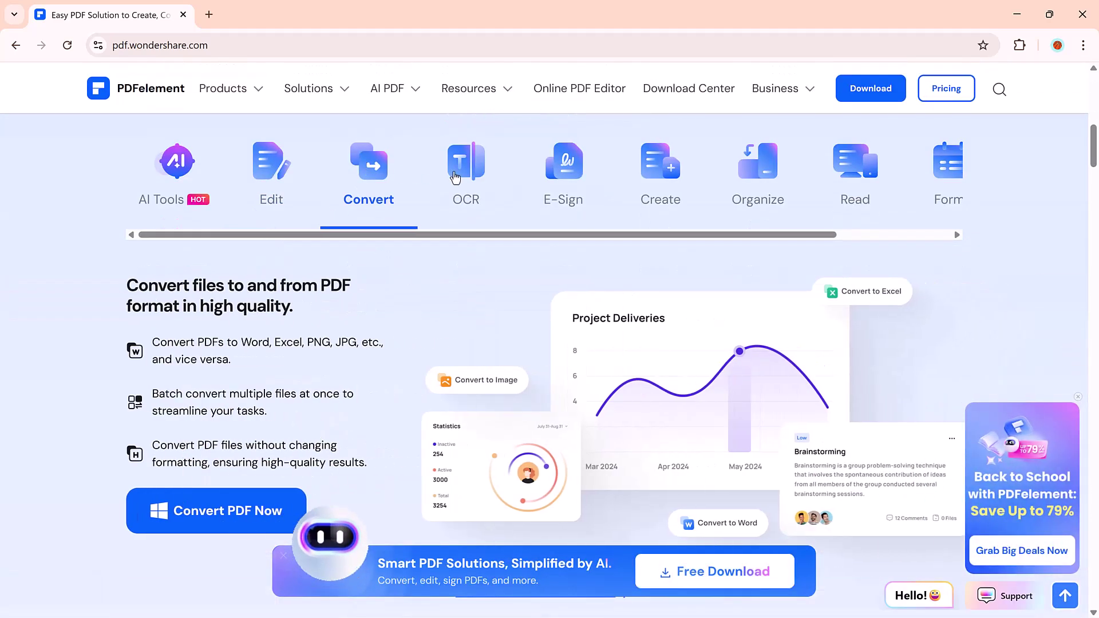
{"action": "left_click", "coordinate": [465, 177]}
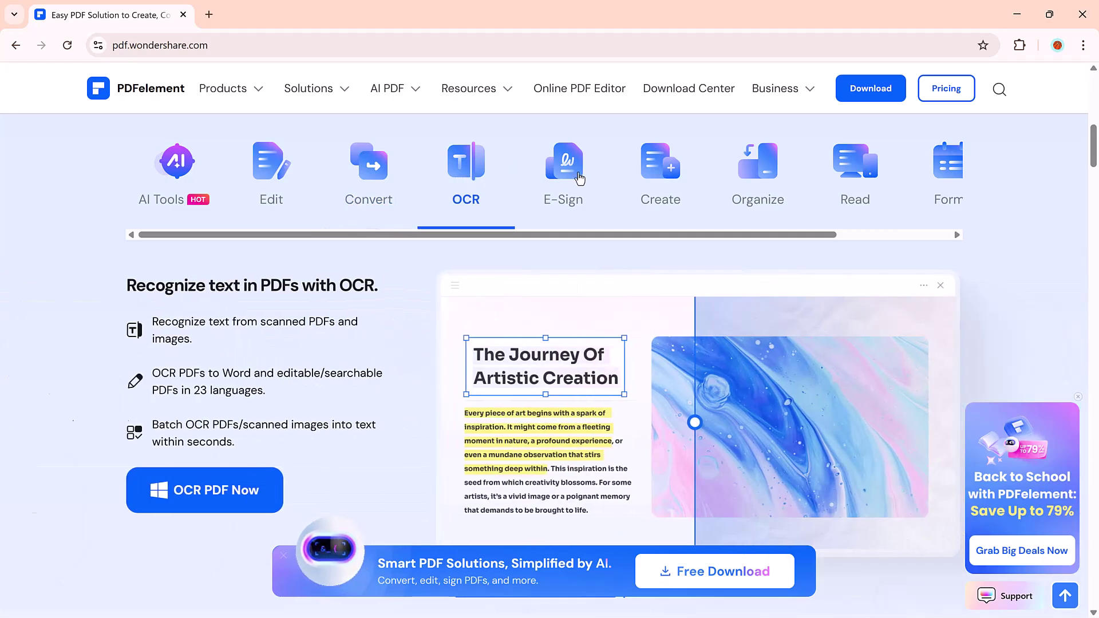
{"action": "left_click", "coordinate": [565, 182]}
{"action": "left_click", "coordinate": [668, 178]}
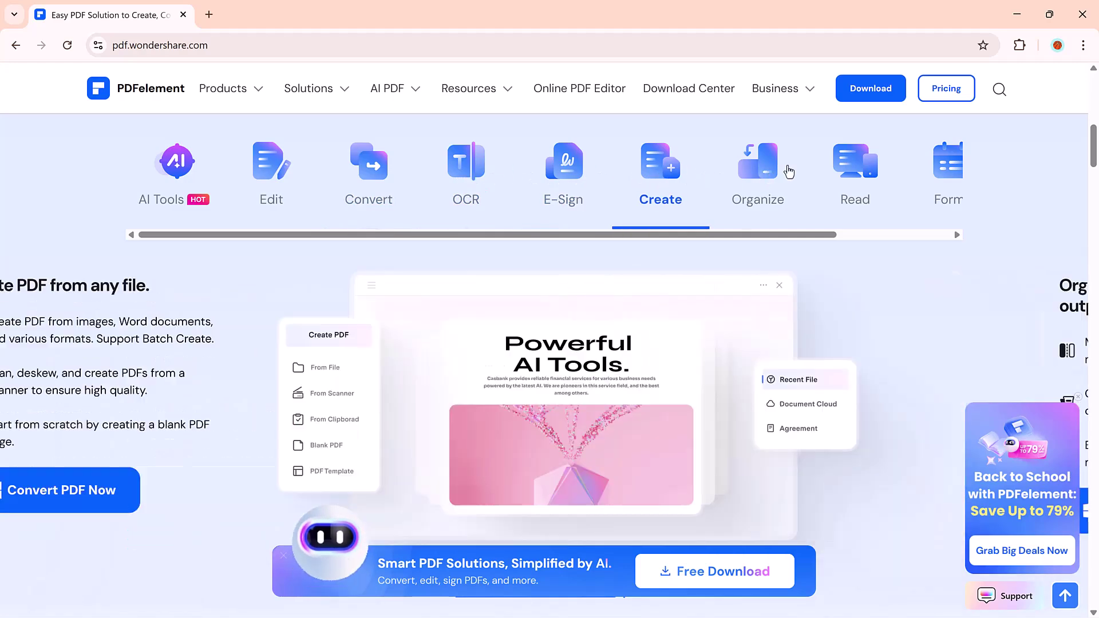
{"action": "left_click", "coordinate": [781, 171]}
{"action": "left_click", "coordinate": [857, 167]}
Scroll down to the industry solutions section showing the Government example.
{"action": "scroll", "coordinate": [858, 166], "scroll_direction": "down", "scroll_amount": 10}
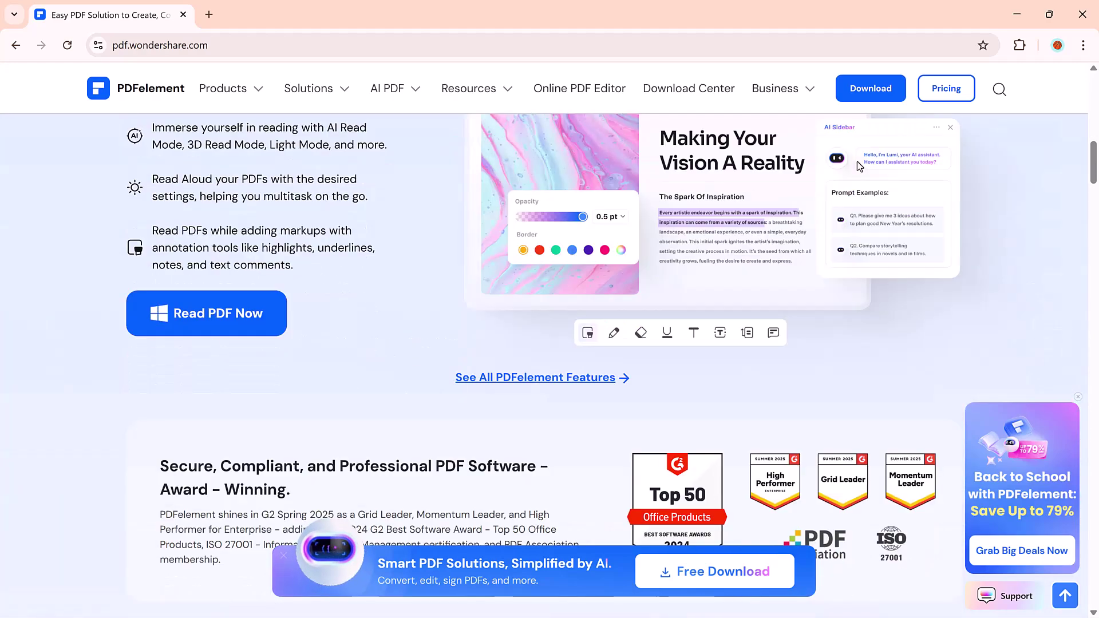
{"action": "scroll", "coordinate": [860, 166], "scroll_direction": "down", "scroll_amount": 6}
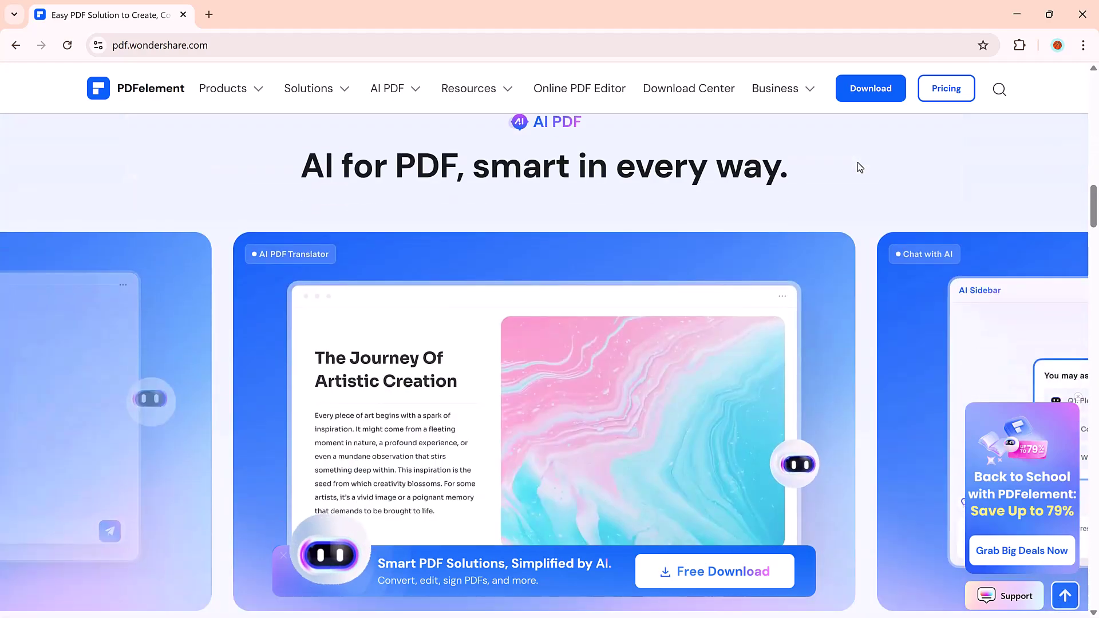
{"action": "scroll", "coordinate": [860, 168], "scroll_direction": "down", "scroll_amount": 10}
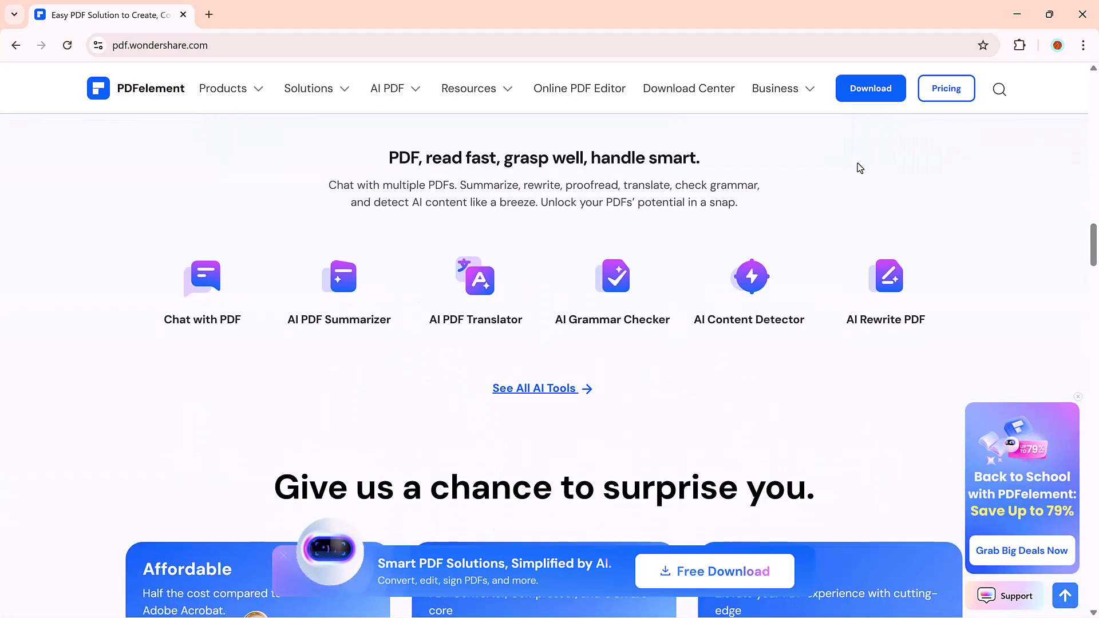
{"action": "scroll", "coordinate": [859, 170], "scroll_direction": "down", "scroll_amount": 13}
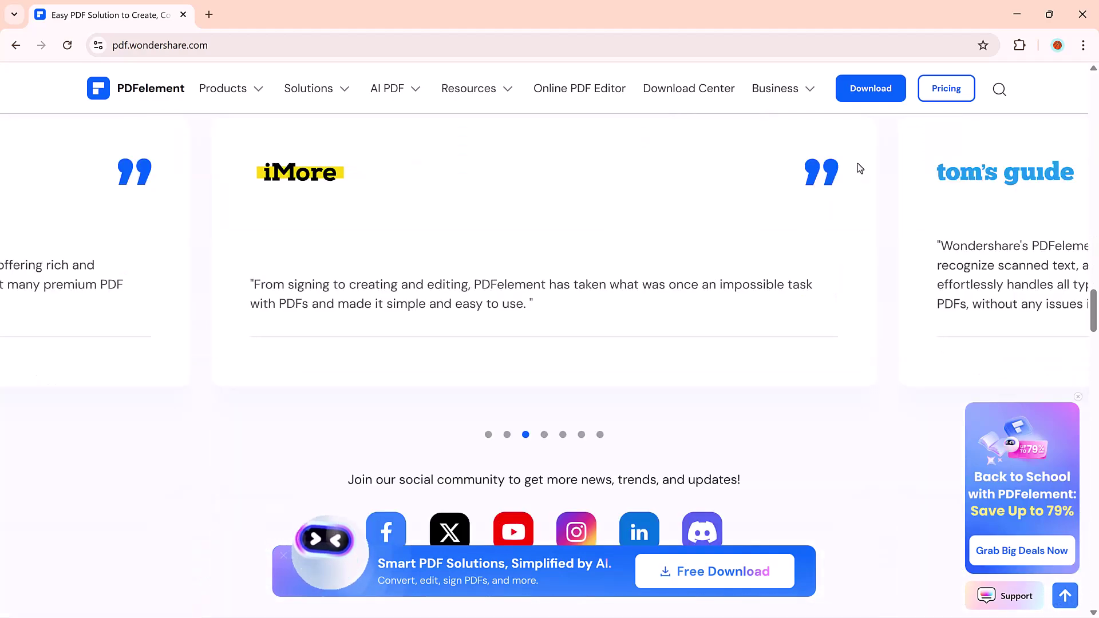
{"action": "scroll", "coordinate": [860, 170], "scroll_direction": "down", "scroll_amount": 8}
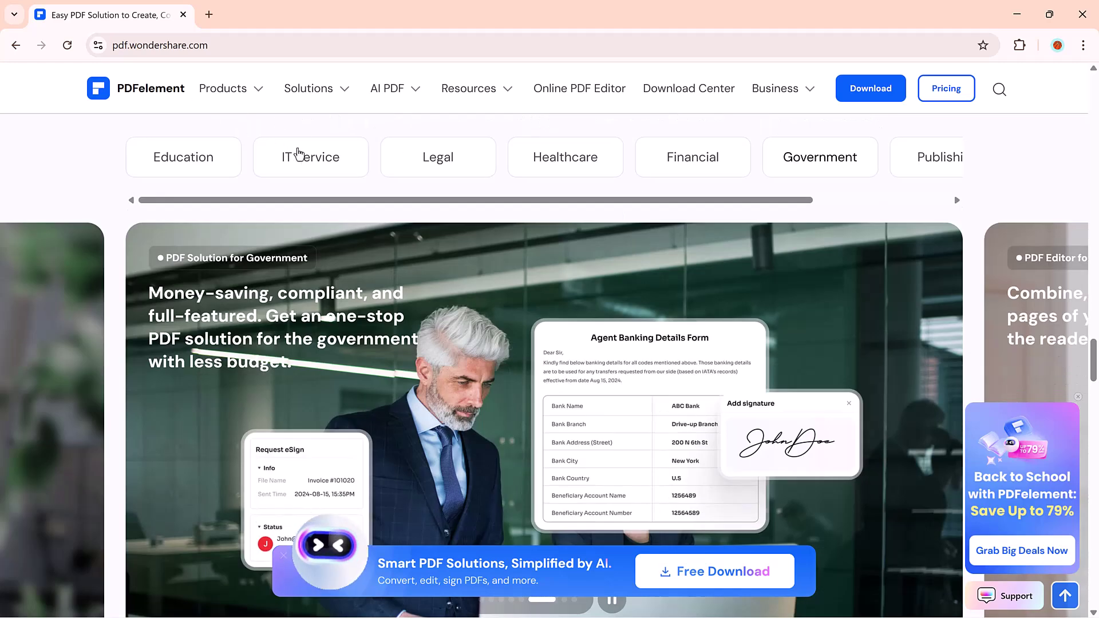
View the IT Service, Legal, Healthcare, Financial and Government industry examples.
{"action": "left_click", "coordinate": [297, 152]}
{"action": "left_click", "coordinate": [430, 156]}
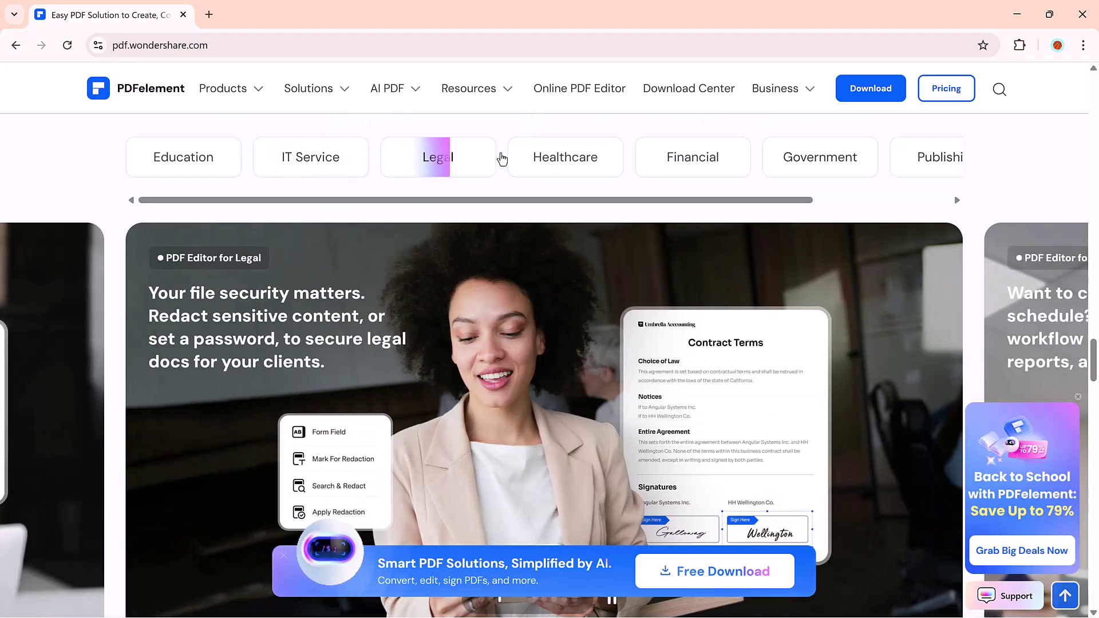
{"action": "left_click", "coordinate": [578, 157]}
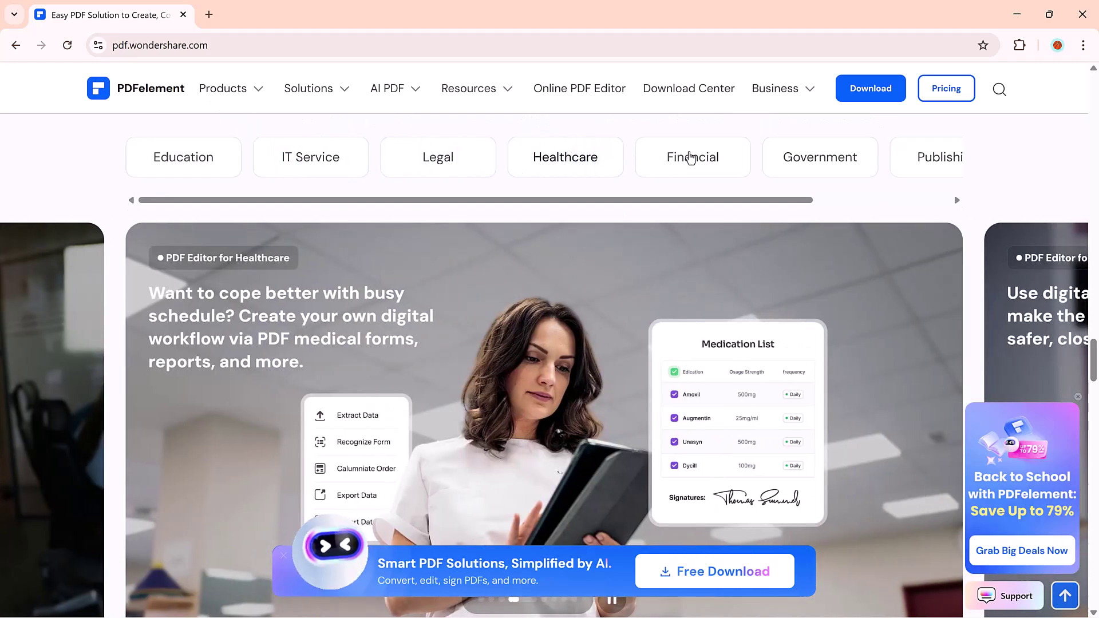
{"action": "left_click", "coordinate": [690, 158]}
{"action": "left_click", "coordinate": [828, 159]}
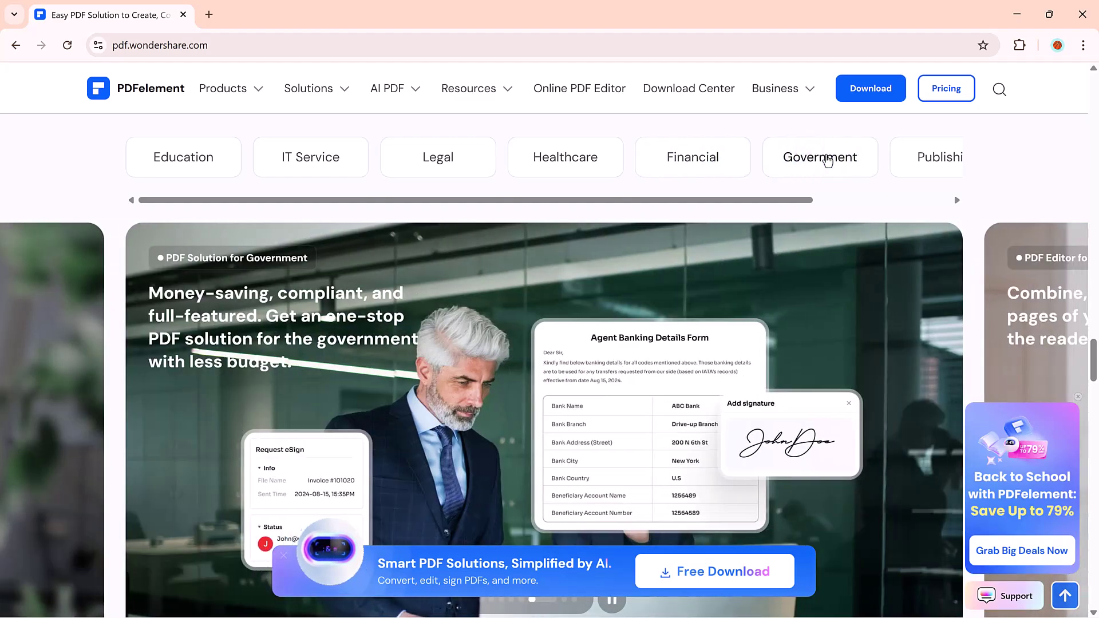
Scroll through the pricing plans and tips further down the page.
{"action": "scroll", "coordinate": [828, 160], "scroll_direction": "down", "scroll_amount": 10}
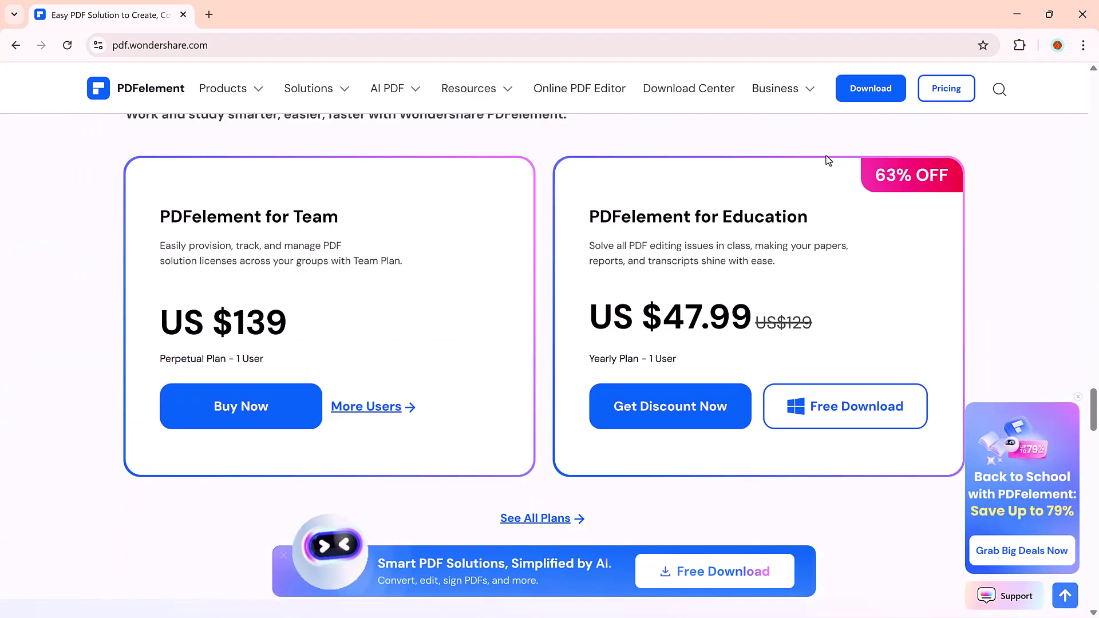
{"action": "scroll", "coordinate": [828, 160], "scroll_direction": "down", "scroll_amount": 10}
{"action": "scroll", "coordinate": [828, 161], "scroll_direction": "down", "scroll_amount": 15}
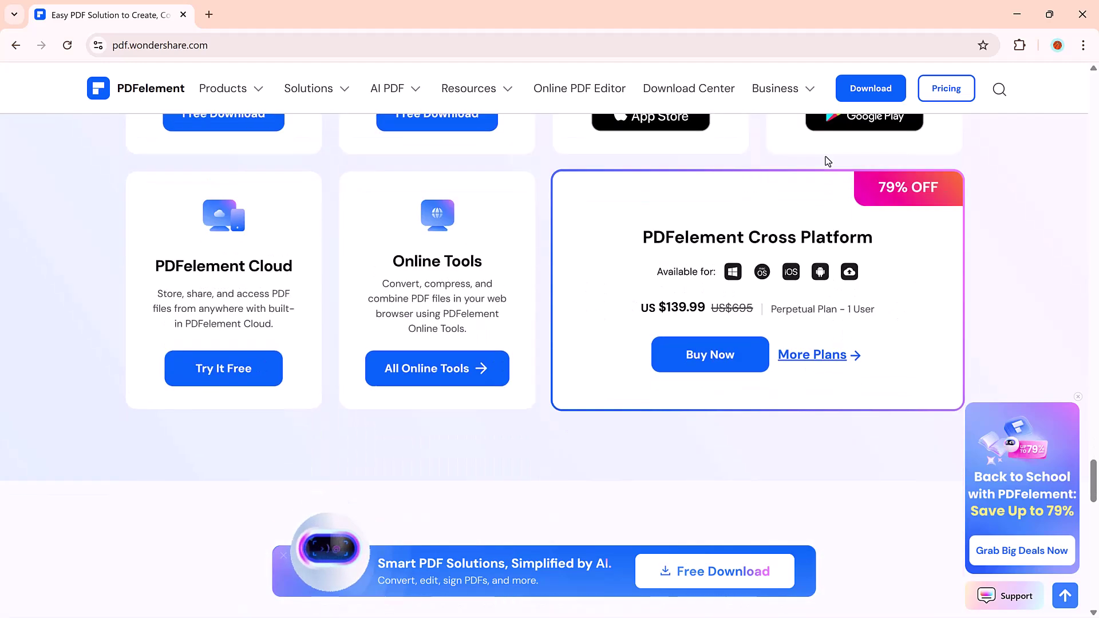
{"action": "scroll", "coordinate": [827, 160], "scroll_direction": "down", "scroll_amount": 10}
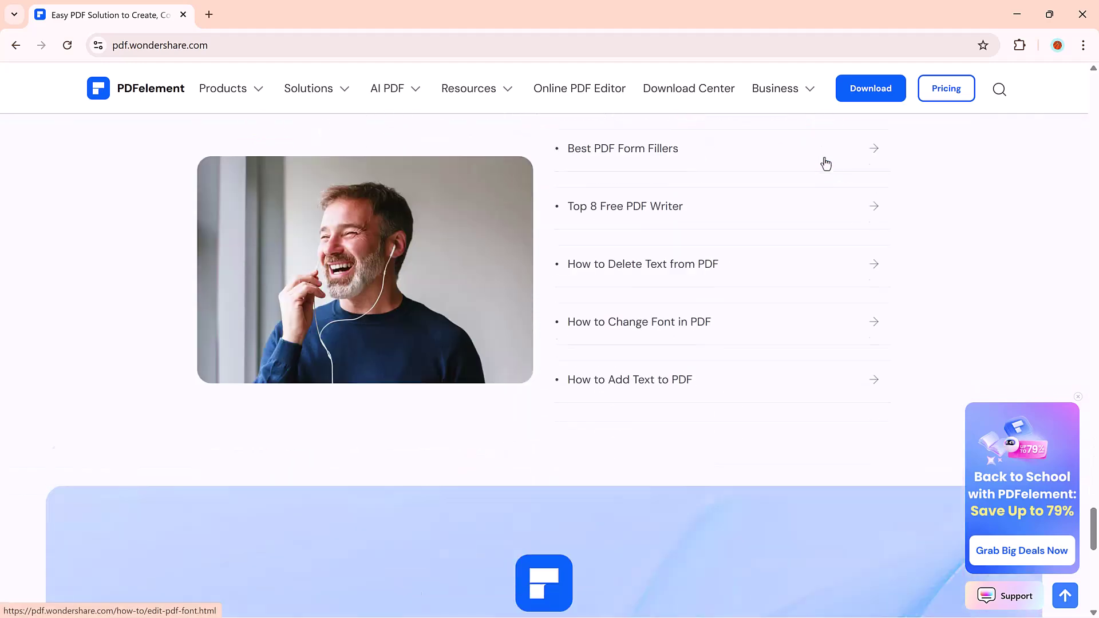
{"action": "scroll", "coordinate": [824, 163], "scroll_direction": "up", "scroll_amount": 3}
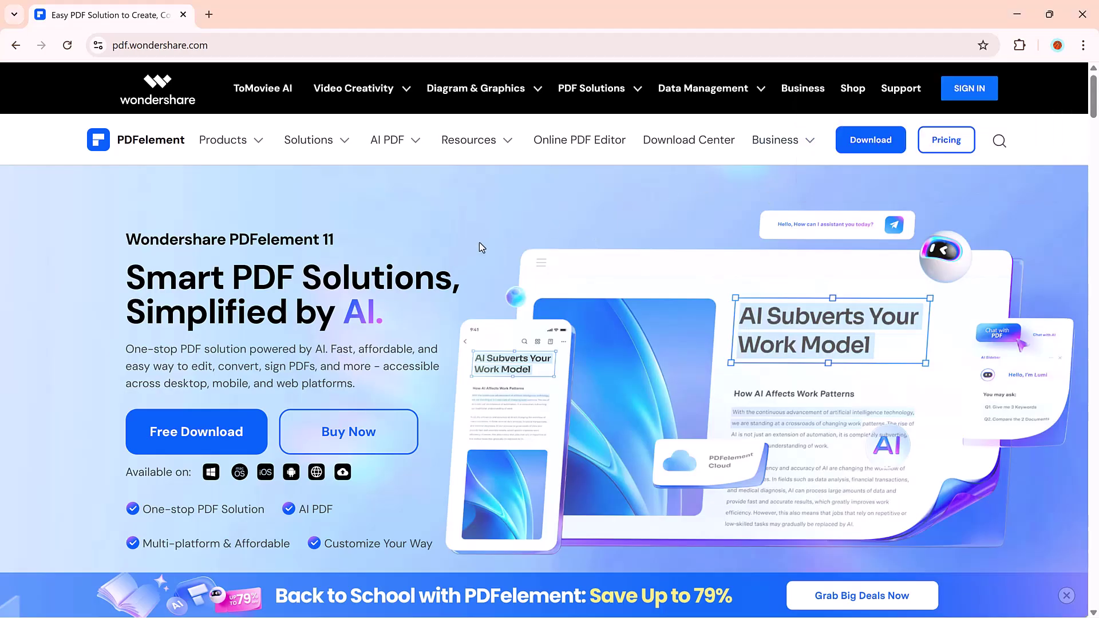
{"action": "scroll", "coordinate": [479, 248], "scroll_direction": "down", "scroll_amount": 10}
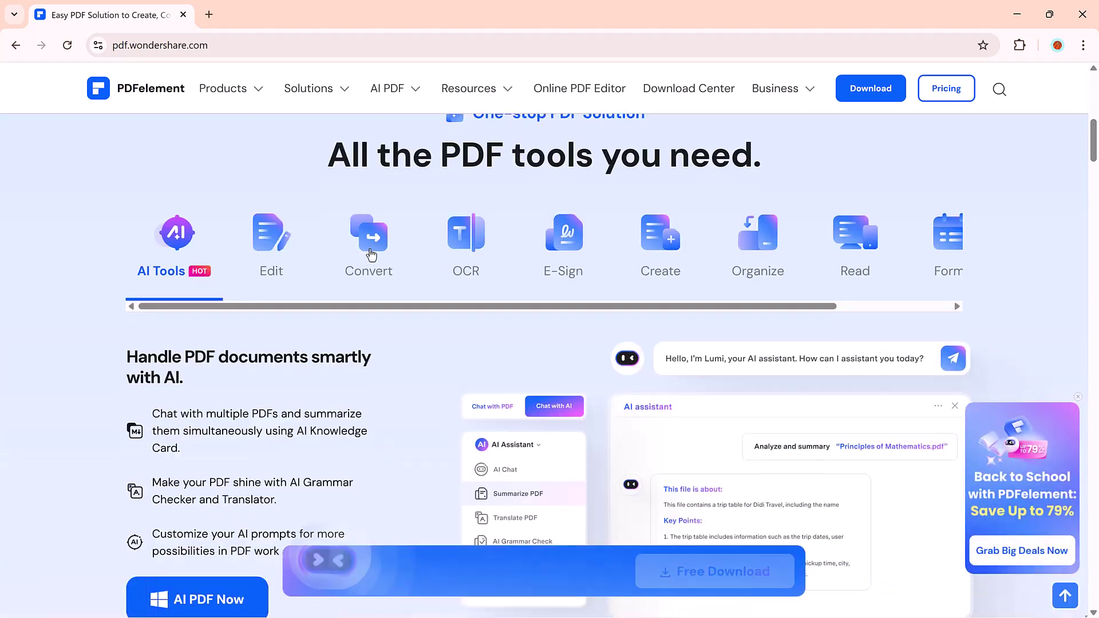
{"action": "scroll", "coordinate": [369, 240], "scroll_direction": "down", "scroll_amount": 1}
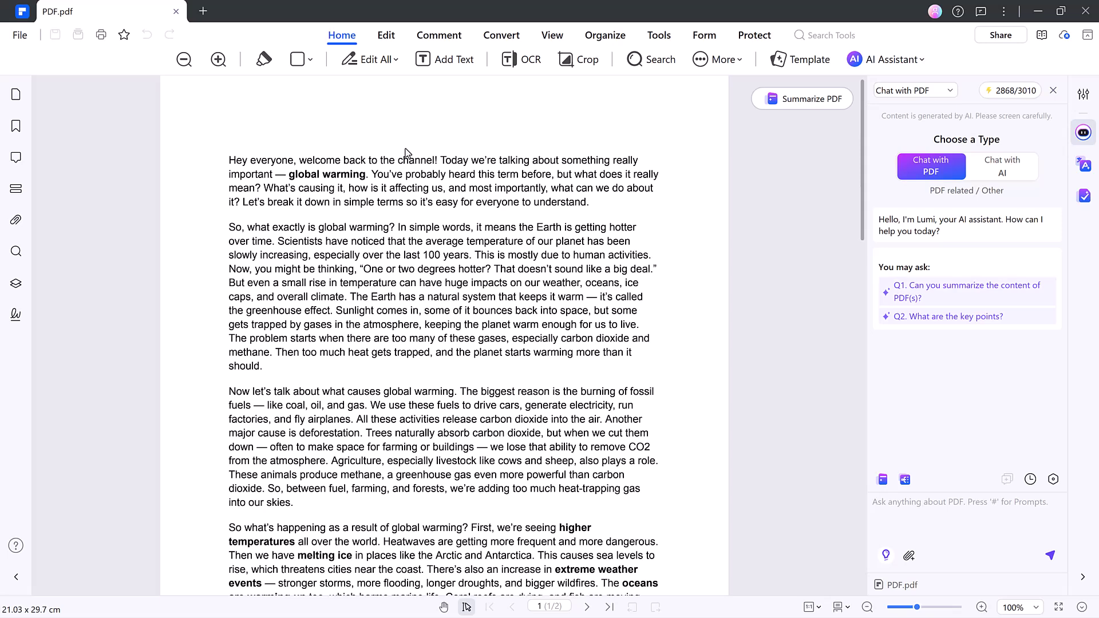
Return to the top of PDF.pdf and expand the AI Assistant dropdown on the Home toolbar.
{"action": "scroll", "coordinate": [405, 153], "scroll_direction": "up", "scroll_amount": 1}
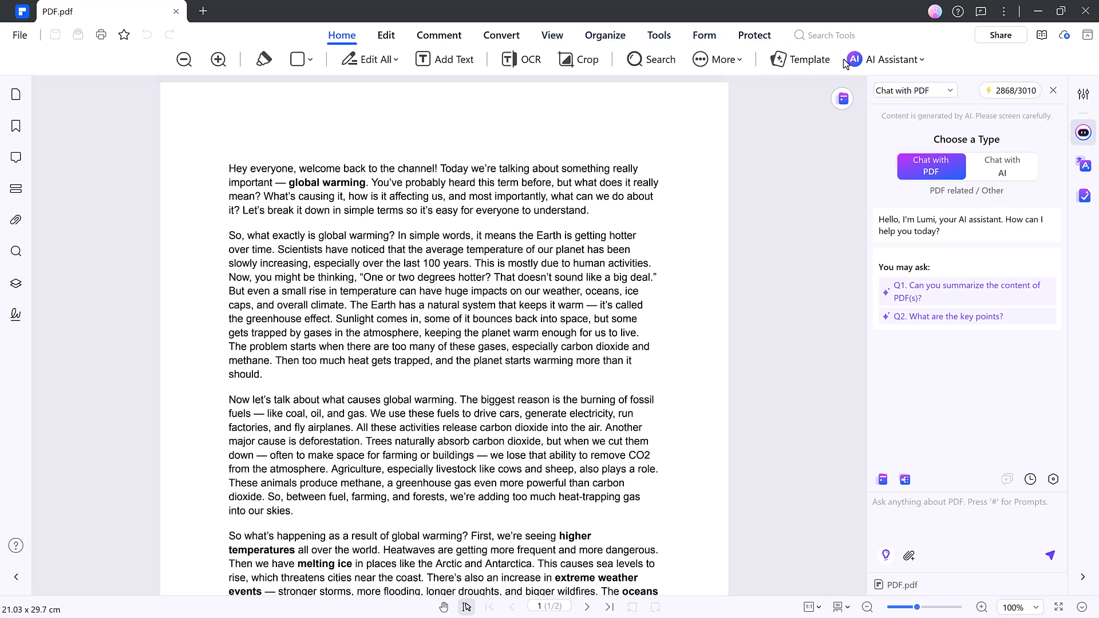
{"action": "left_click", "coordinate": [867, 63]}
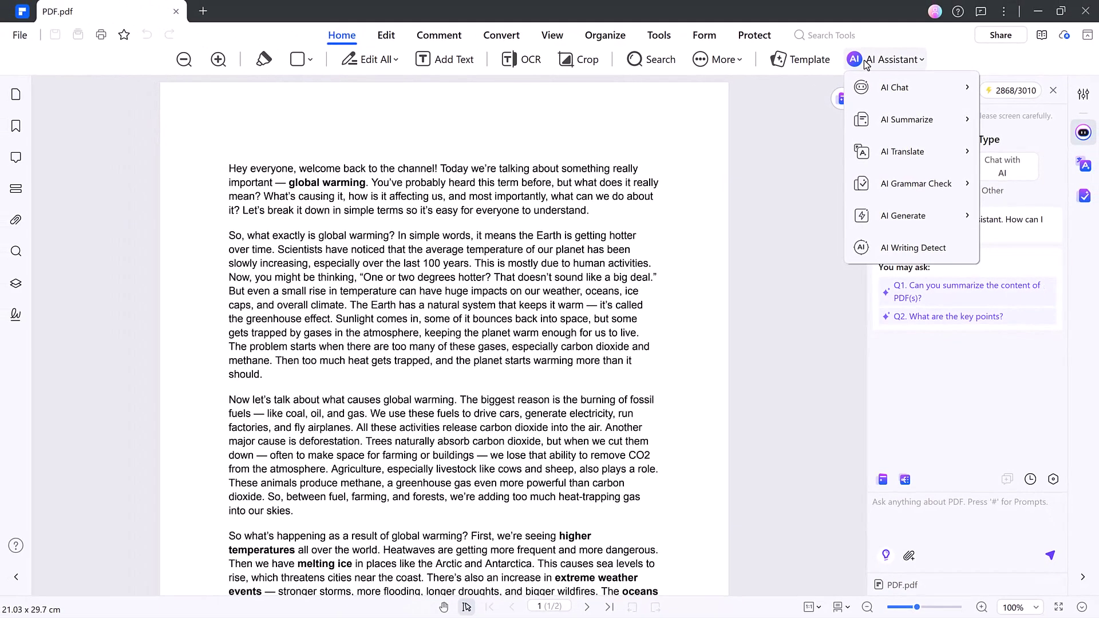
Preview the AI Chat, Summarize, Translate and Grammar Check submenus, ending on AI Chat's options.
{"action": "mouse_move", "coordinate": [871, 87]}
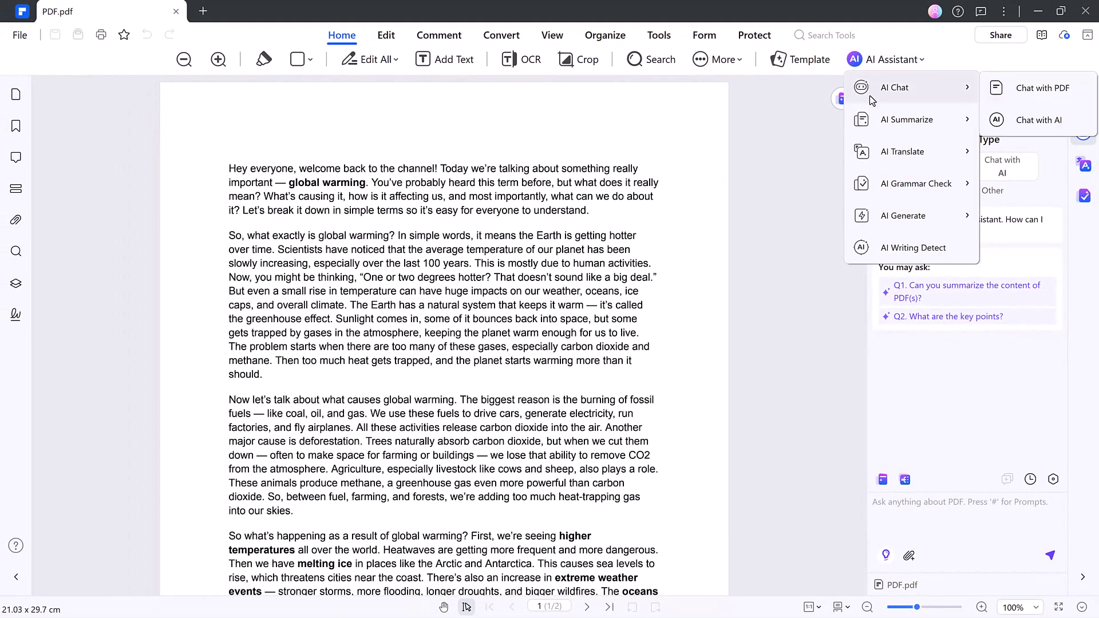
{"action": "mouse_move", "coordinate": [878, 124]}
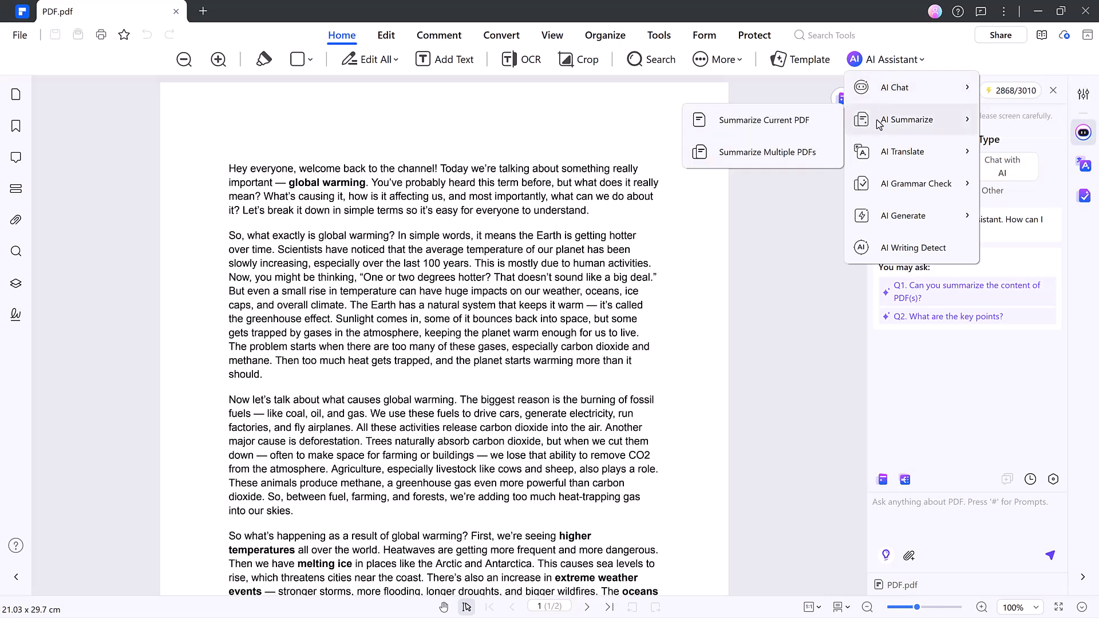
{"action": "mouse_move", "coordinate": [884, 154]}
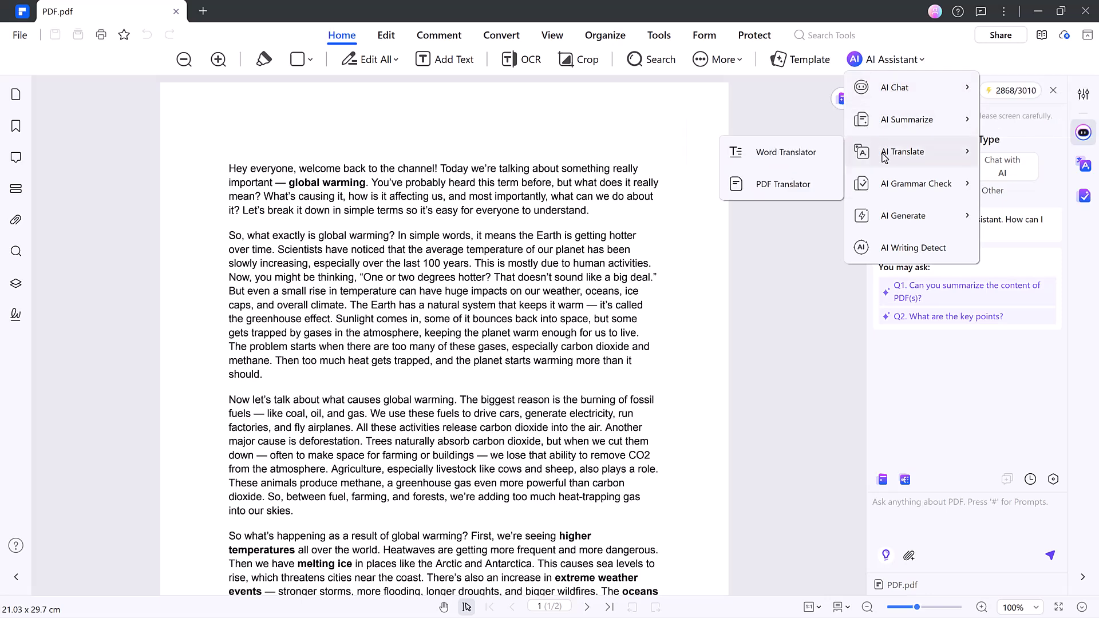
{"action": "mouse_move", "coordinate": [884, 185]}
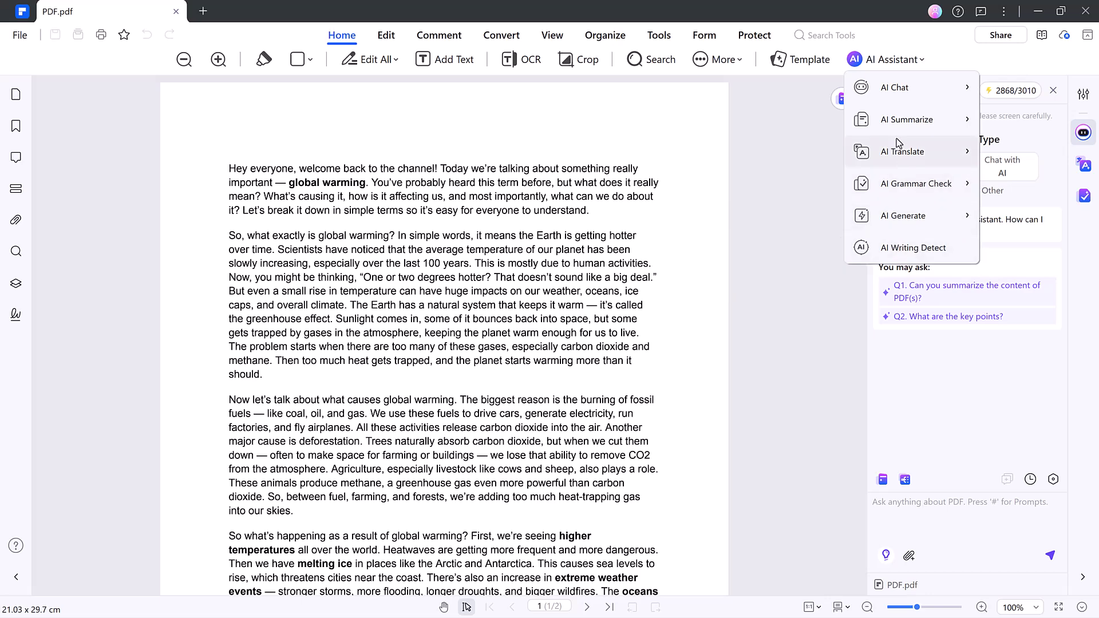
{"action": "mouse_move", "coordinate": [910, 91]}
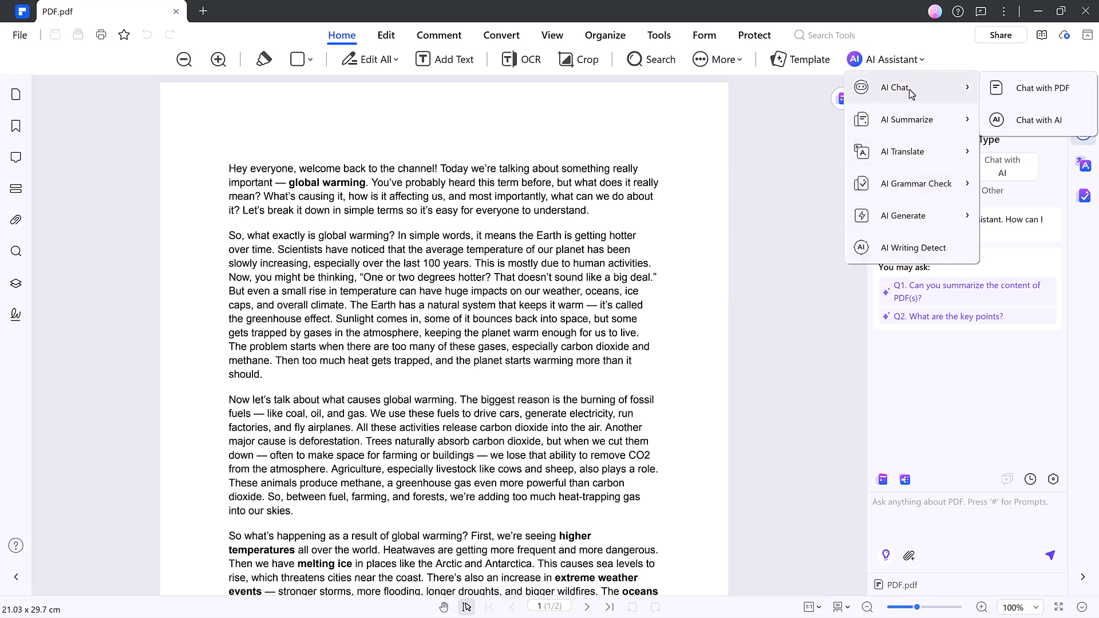
Choose Chat with PDF so Lumi summarizes PDF.pdf and suggests follow-up questions.
{"action": "left_click", "coordinate": [1036, 87]}
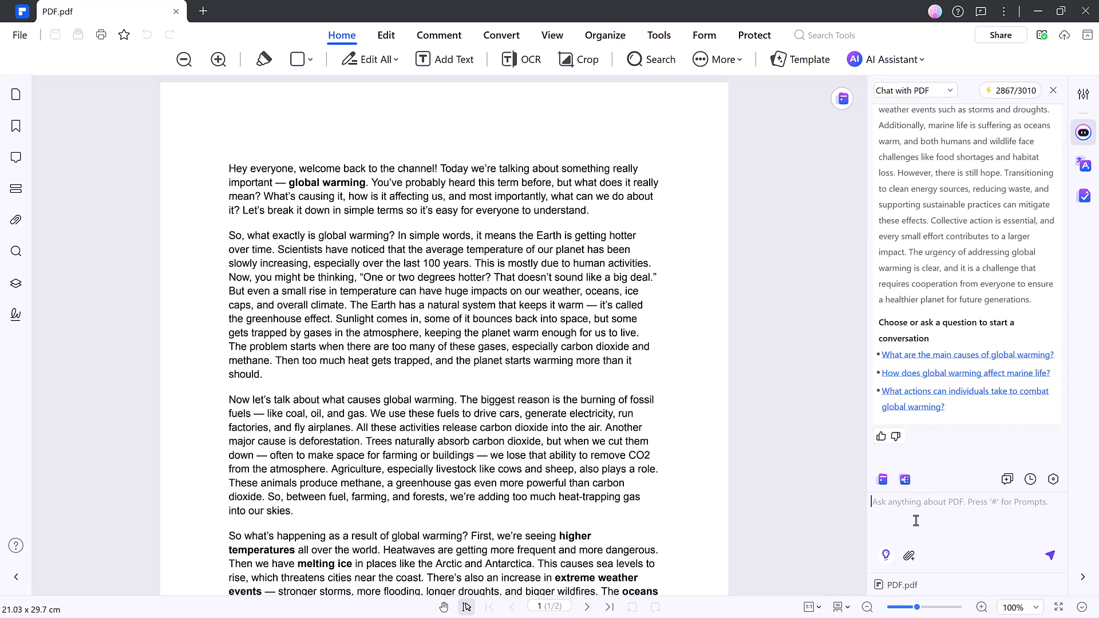
Ask Lumi the money-earning question, then in Chat with AI request 3 New Year resolution ideas.
{"action": "type", "text": "what is the most common way to earn money"}
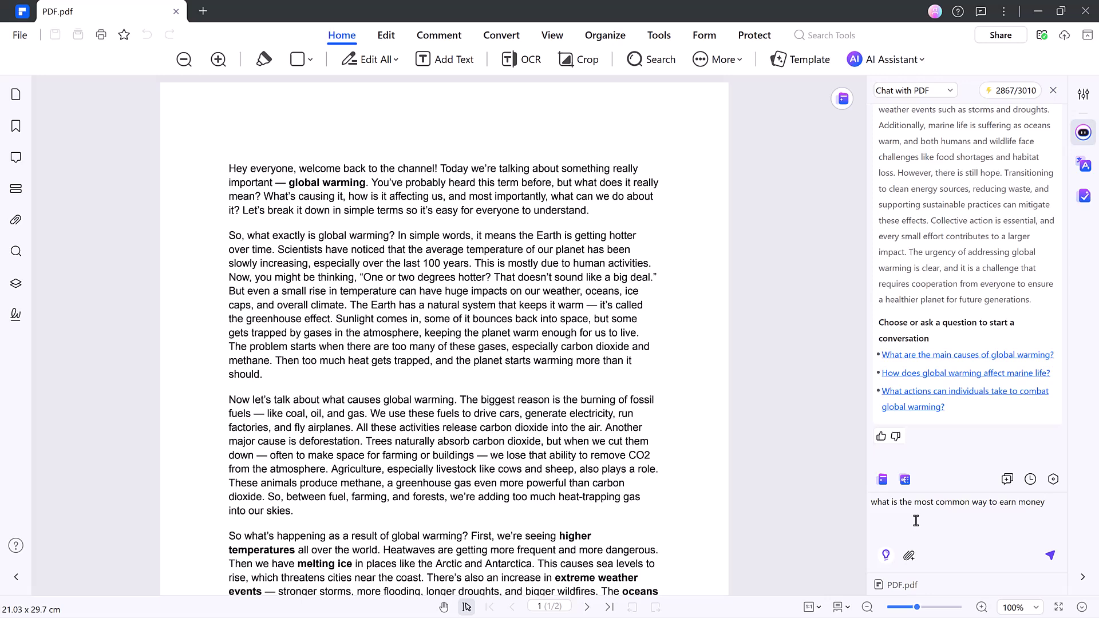
{"action": "left_click", "coordinate": [1052, 556]}
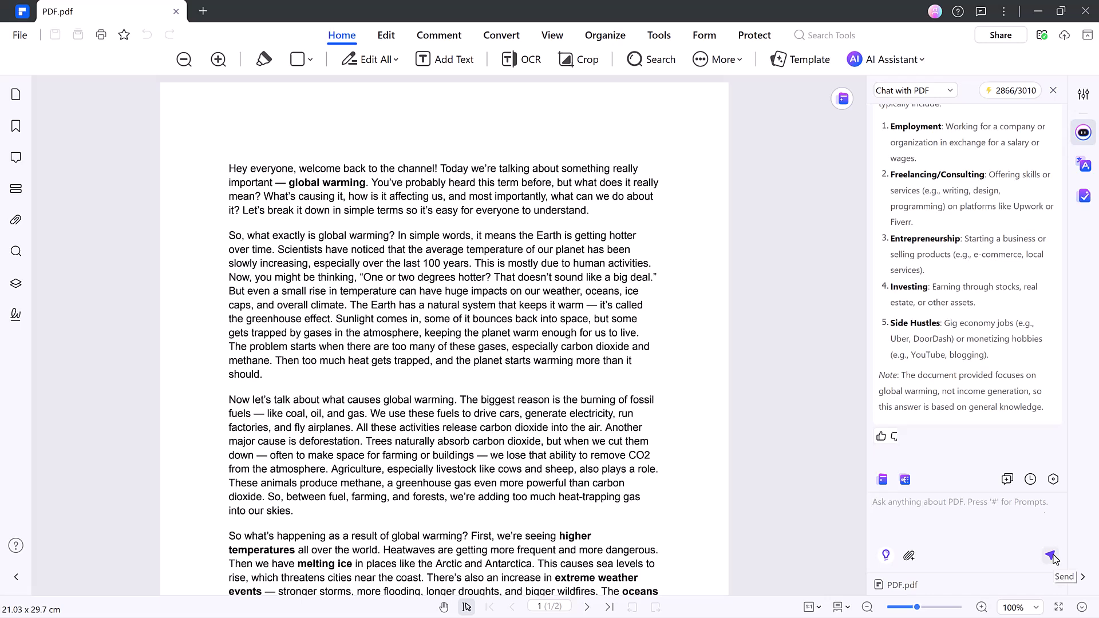
{"action": "left_click", "coordinate": [914, 91]}
{"action": "left_click", "coordinate": [912, 127]}
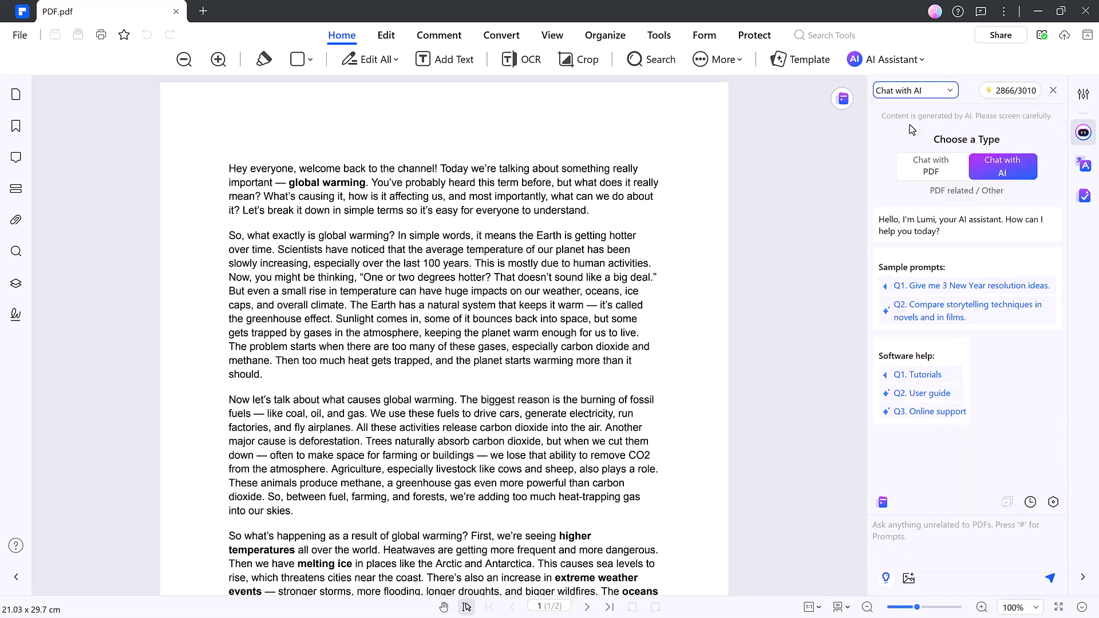
{"action": "left_click", "coordinate": [950, 286]}
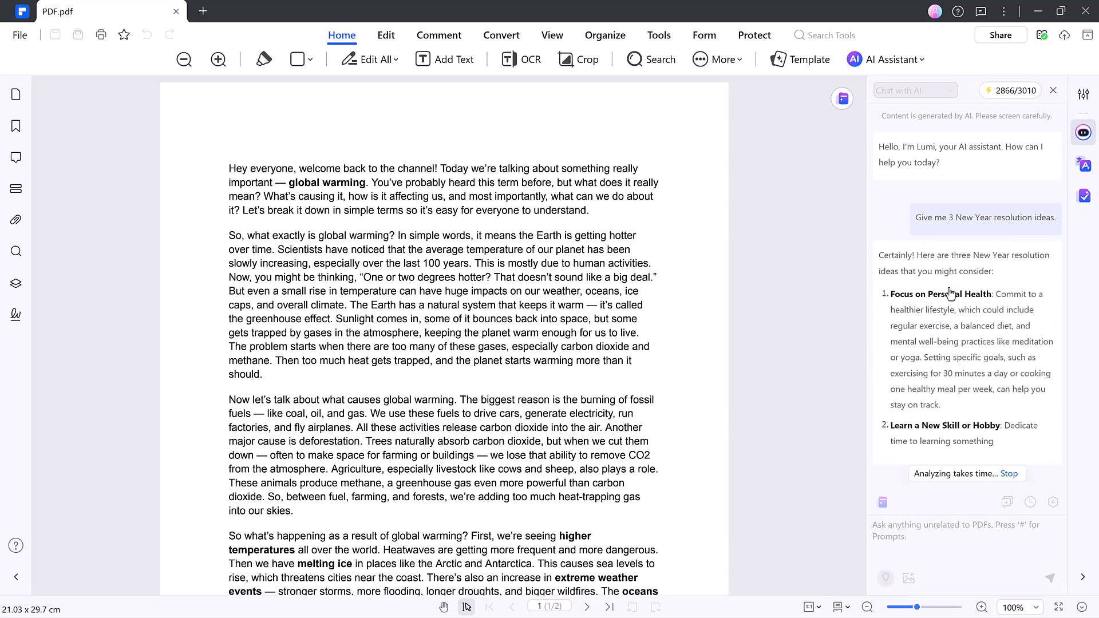
{"action": "scroll", "coordinate": [910, 262], "scroll_direction": "up", "scroll_amount": 10}
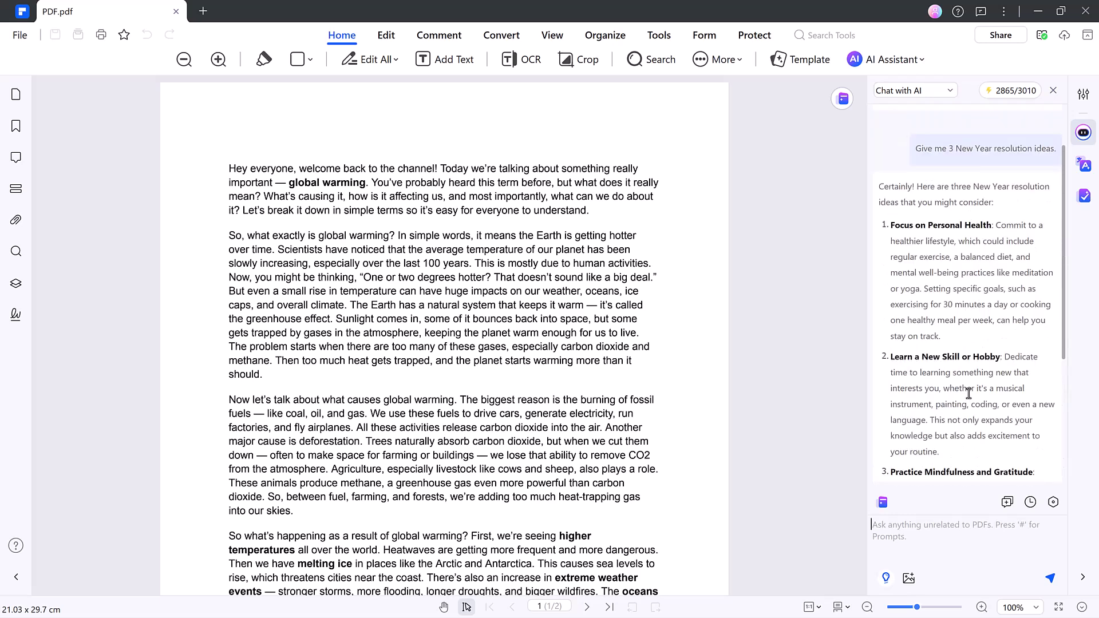
Start AI Translate's Word Translator with Korean as the target language.
{"action": "left_click", "coordinate": [912, 64]}
{"action": "mouse_move", "coordinate": [911, 158]}
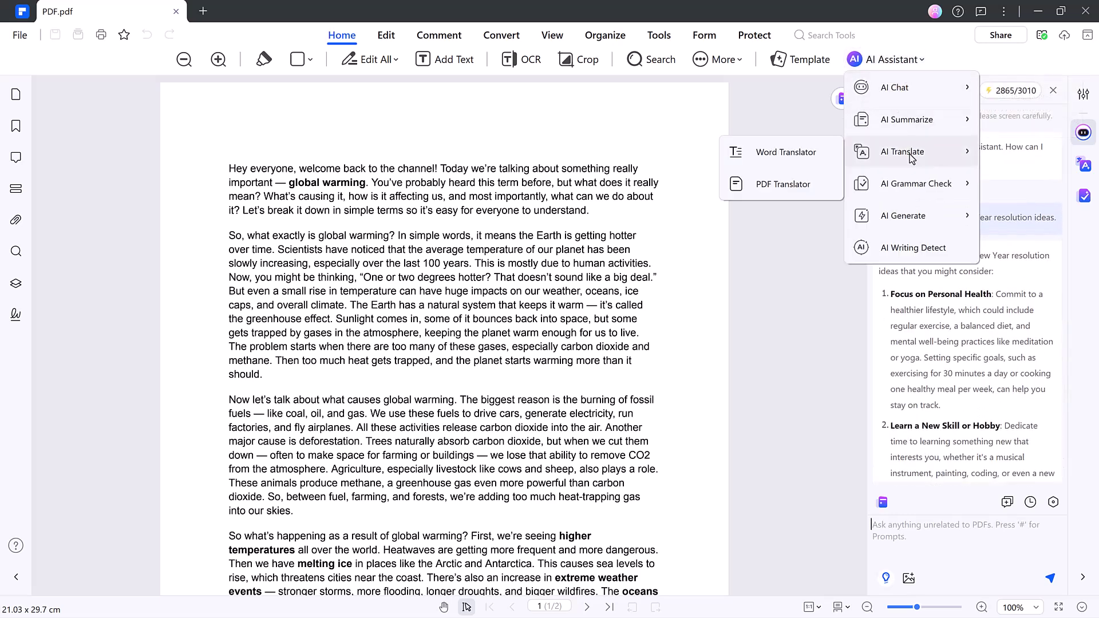
{"action": "left_click", "coordinate": [810, 153]}
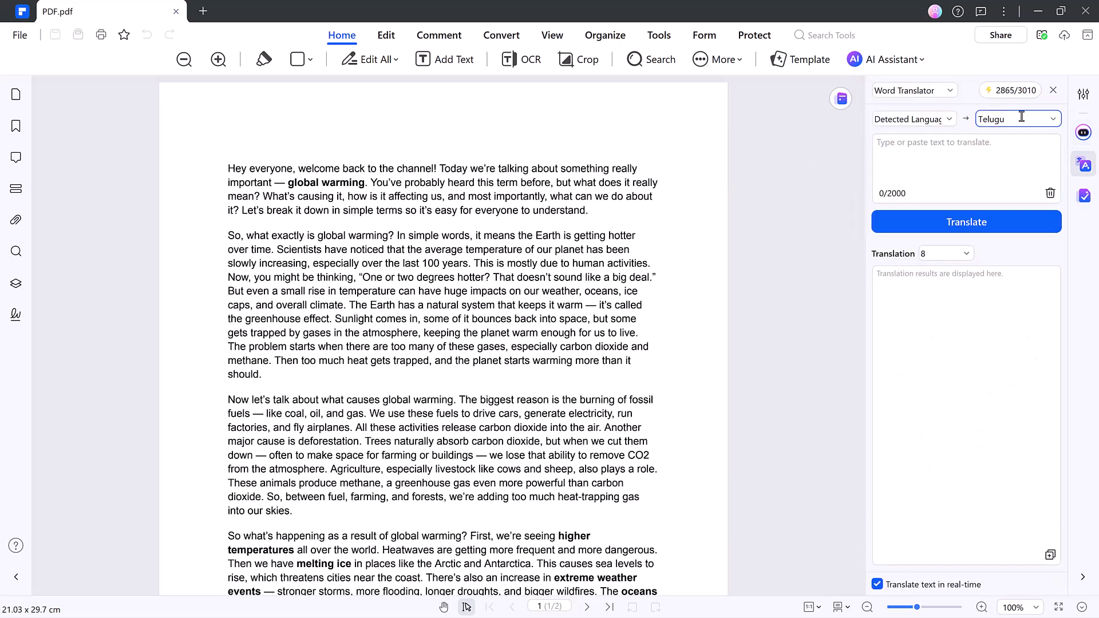
{"action": "left_click", "coordinate": [1052, 120]}
{"action": "scroll", "coordinate": [1025, 195], "scroll_direction": "down", "scroll_amount": 1}
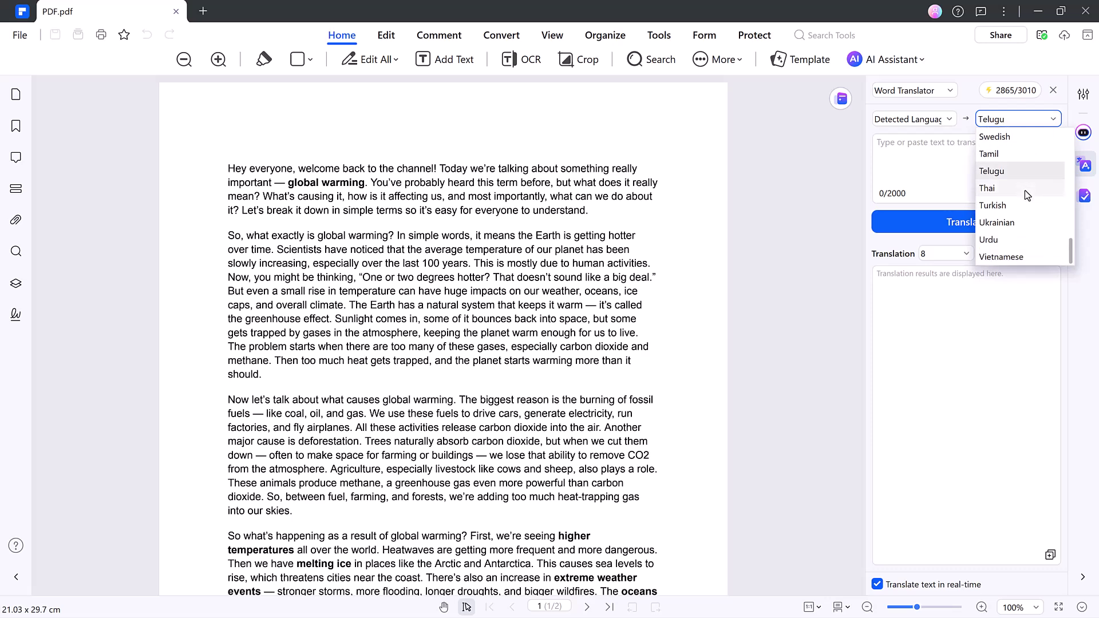
{"action": "scroll", "coordinate": [1024, 195], "scroll_direction": "up", "scroll_amount": 10}
{"action": "scroll", "coordinate": [1024, 194], "scroll_direction": "down", "scroll_amount": 5}
{"action": "scroll", "coordinate": [1025, 190], "scroll_direction": "up", "scroll_amount": 3}
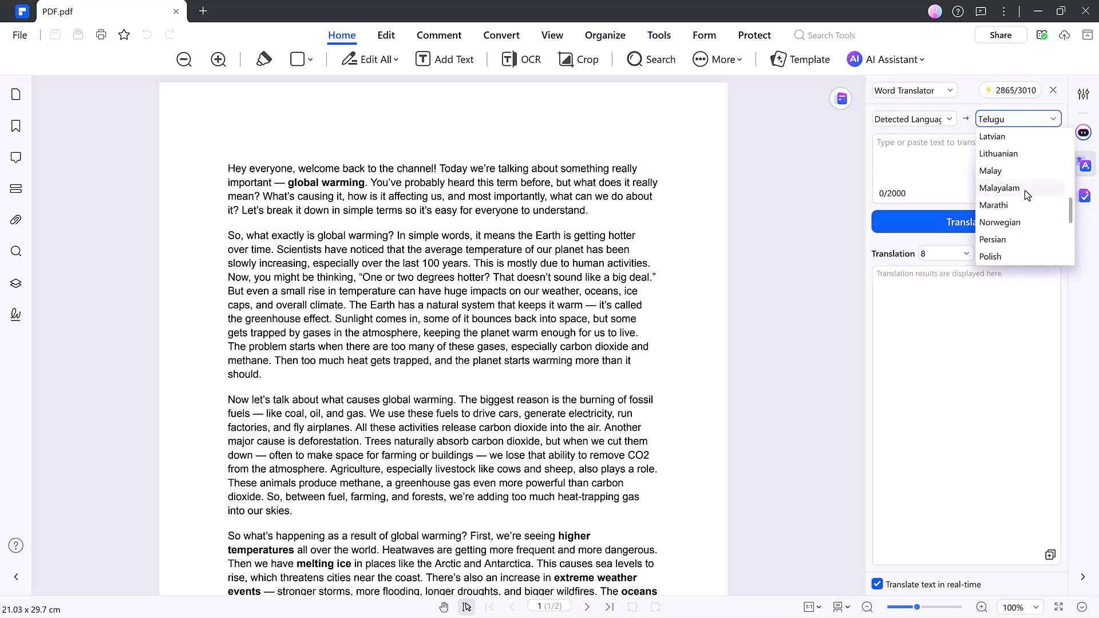
{"action": "left_click", "coordinate": [1024, 205]}
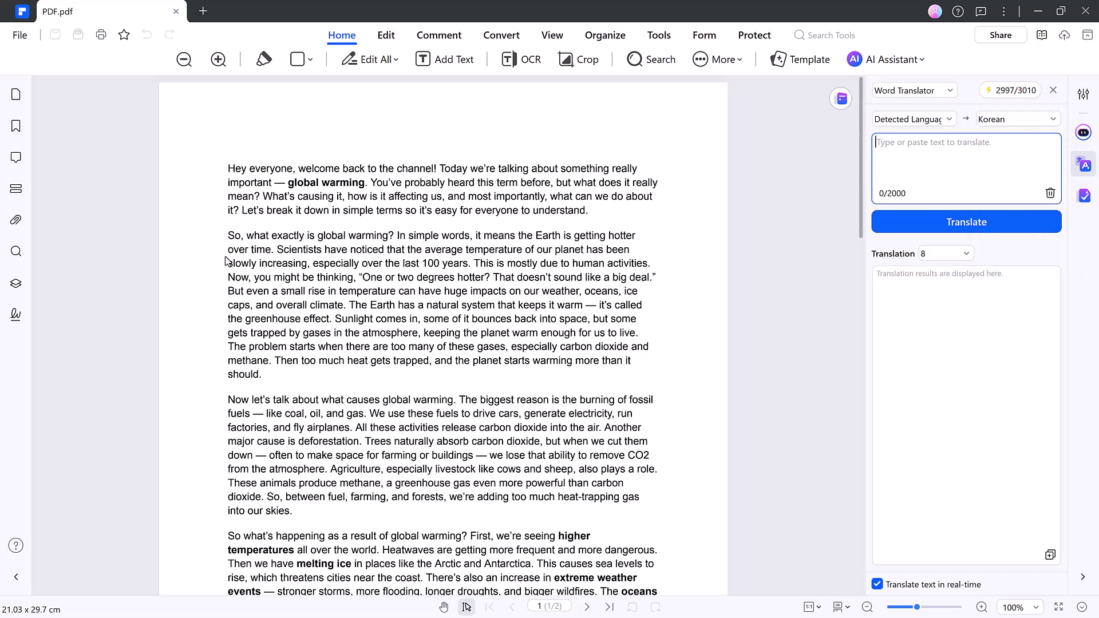
Translate the second paragraph and the opening lines of the causes paragraph.
{"action": "left_click_drag", "start_coordinate": [228, 237], "coordinate": [334, 378]}
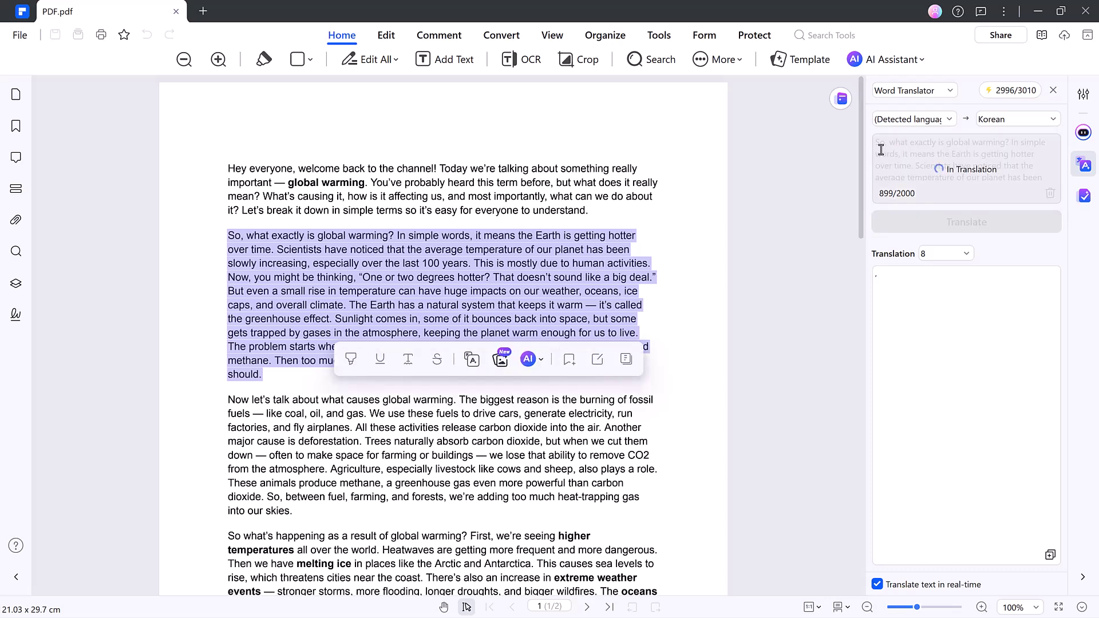
{"action": "scroll", "coordinate": [373, 382], "scroll_direction": "down", "scroll_amount": 2}
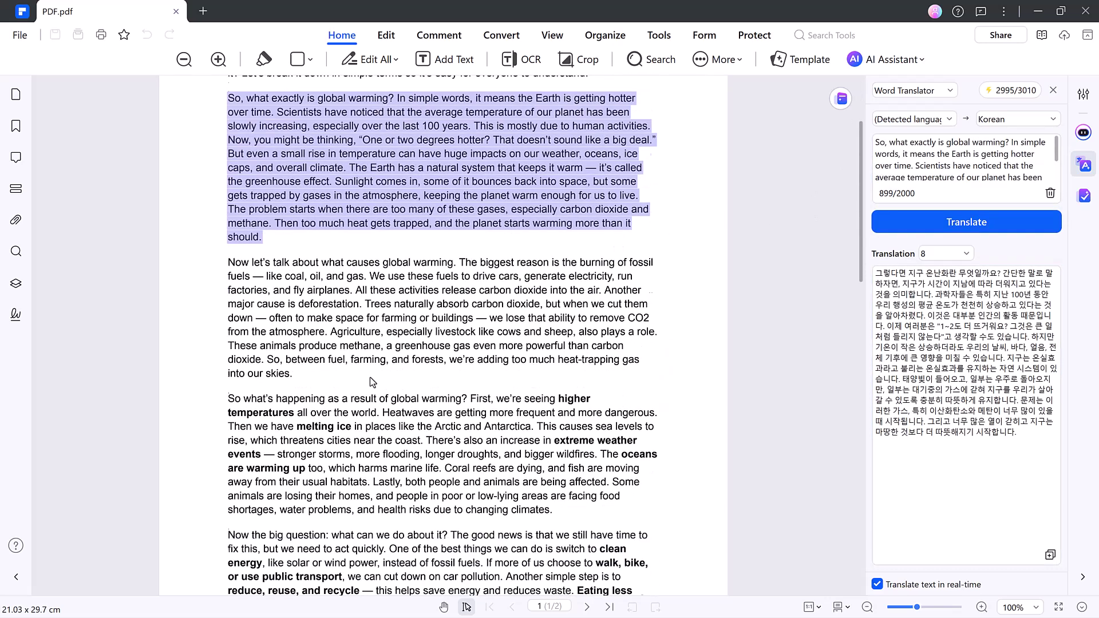
{"action": "left_click_drag", "start_coordinate": [230, 264], "coordinate": [350, 295]}
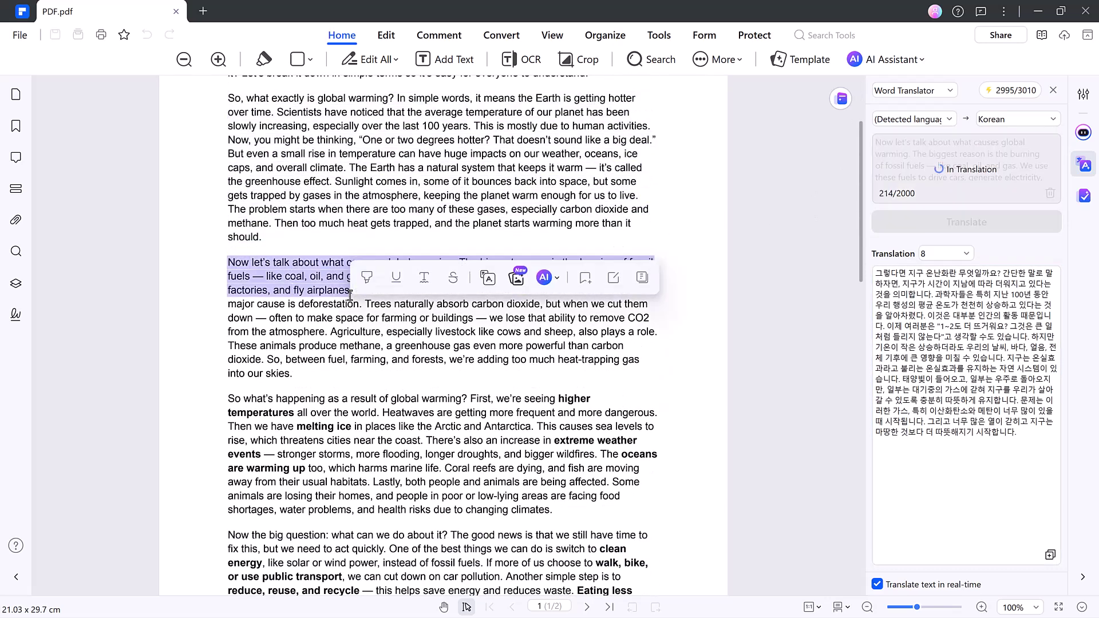
Open Paragraph Grammar Check and select the 'So what's happening' paragraph.
{"action": "left_click", "coordinate": [896, 59]}
{"action": "mouse_move", "coordinate": [904, 189]}
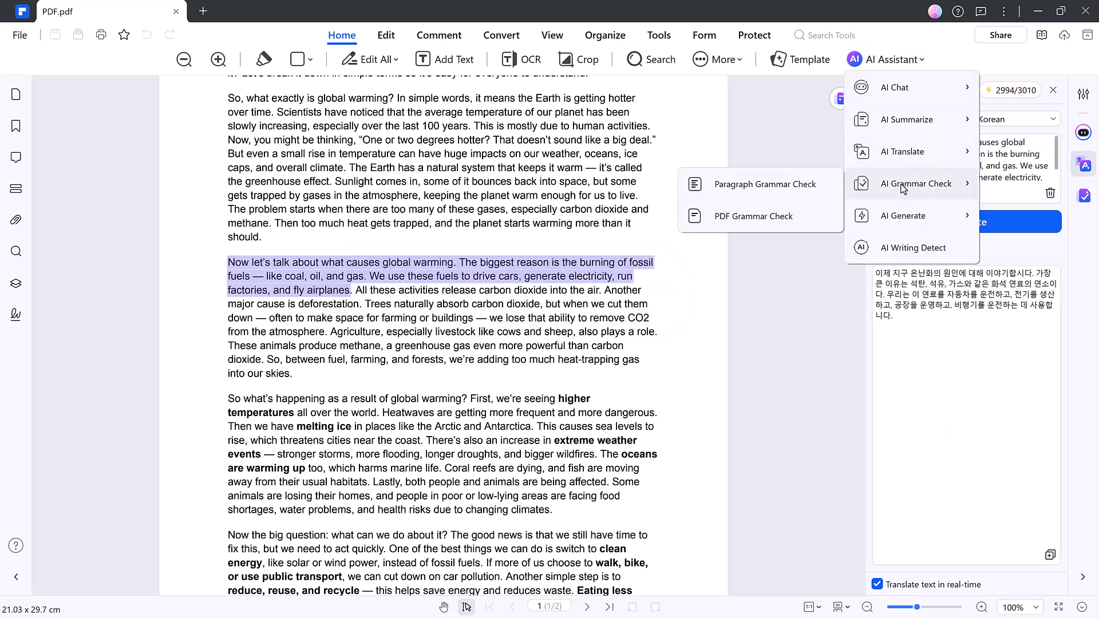
{"action": "left_click", "coordinate": [797, 189]}
{"action": "scroll", "coordinate": [649, 285], "scroll_direction": "down", "scroll_amount": 2}
{"action": "left_click", "coordinate": [235, 349]}
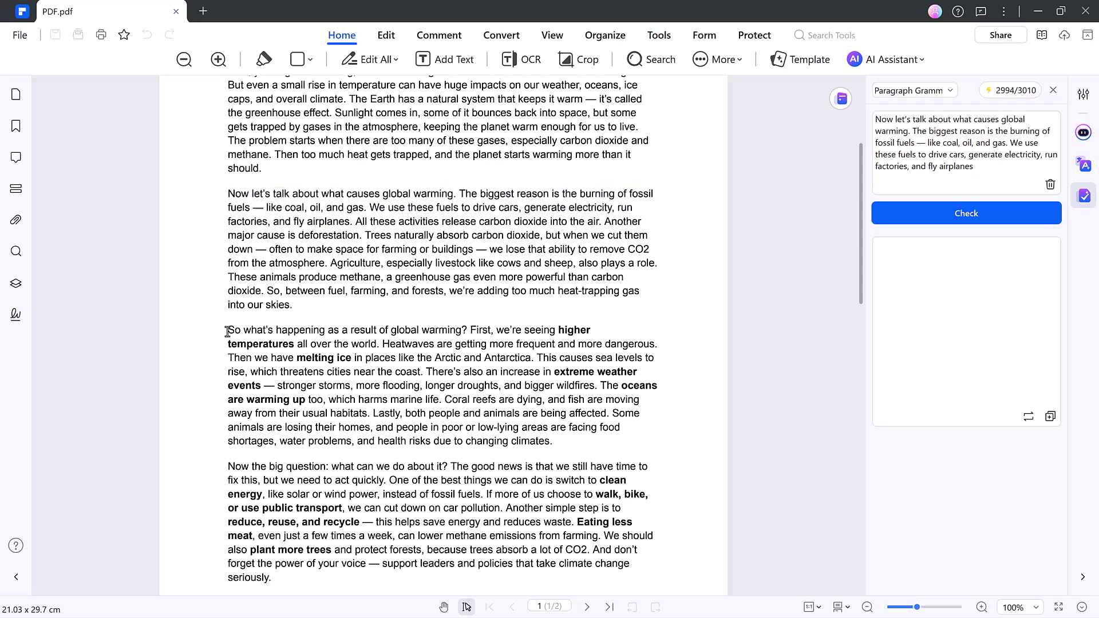
{"action": "left_click_drag", "start_coordinate": [228, 331], "coordinate": [554, 442]}
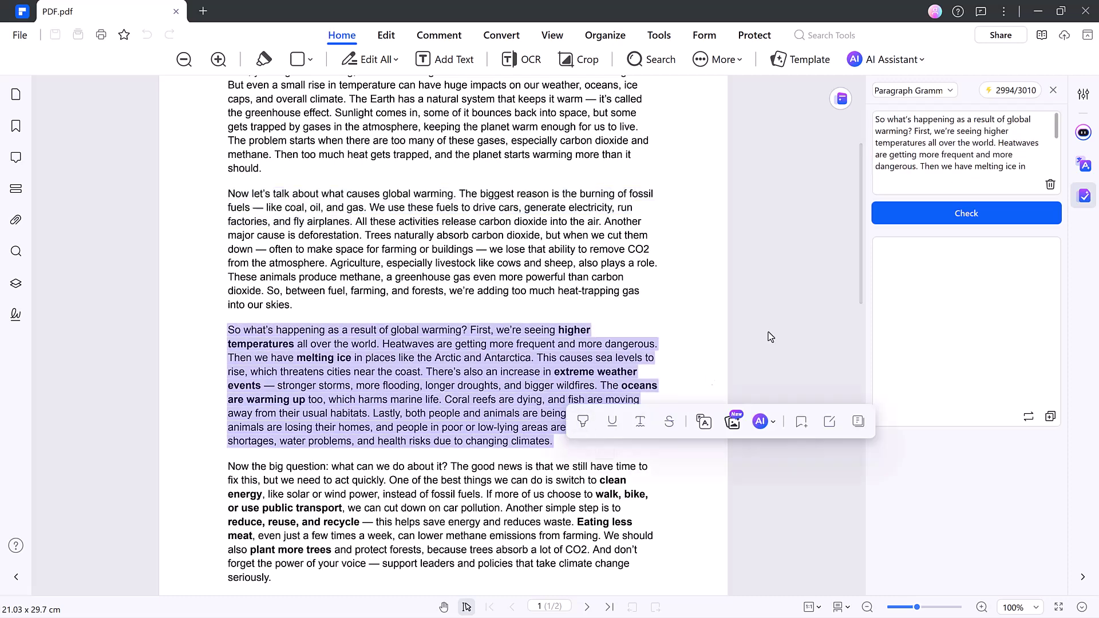
Run the grammar check and confirm the paragraph needs no changes.
{"action": "left_click", "coordinate": [935, 209]}
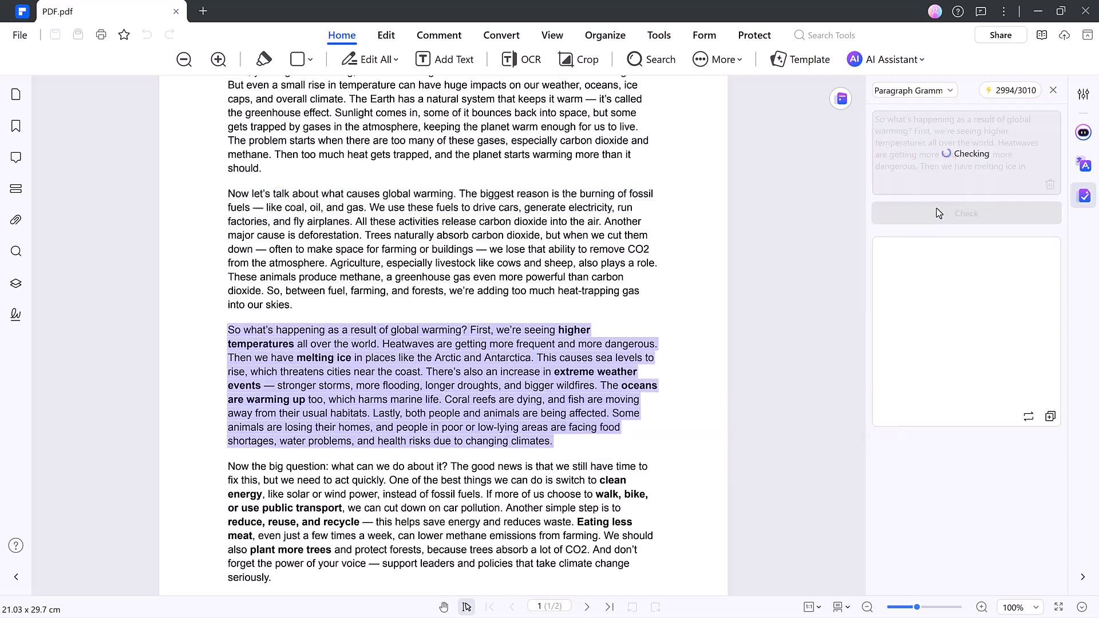
{"action": "scroll", "coordinate": [915, 293], "scroll_direction": "down", "scroll_amount": 2}
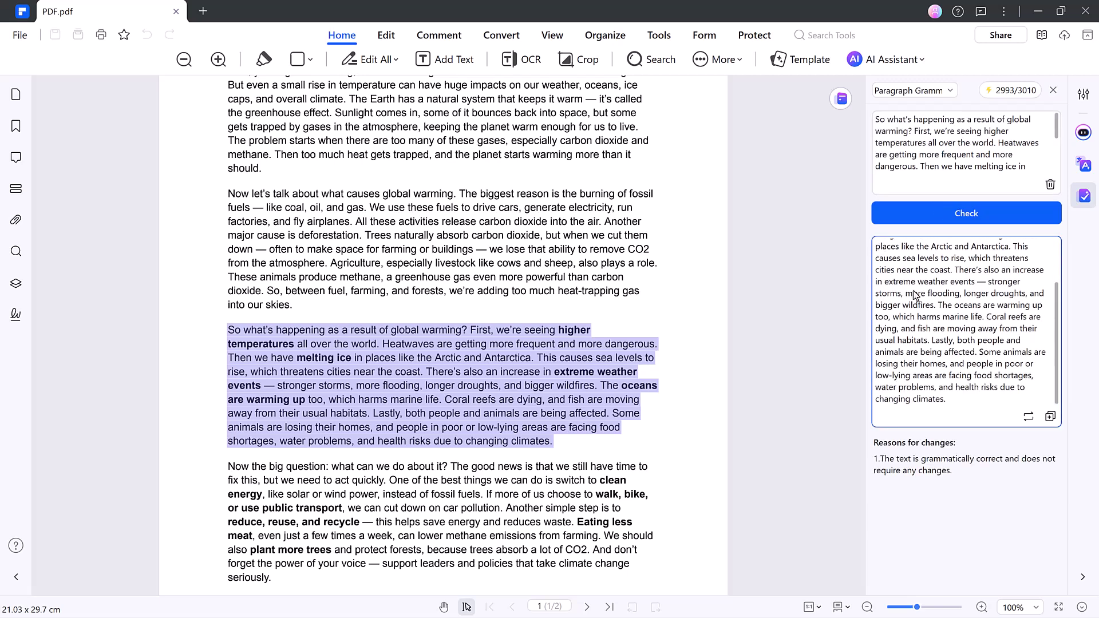
{"action": "scroll", "coordinate": [952, 383], "scroll_direction": "up", "scroll_amount": 2}
{"action": "left_click", "coordinate": [916, 146]}
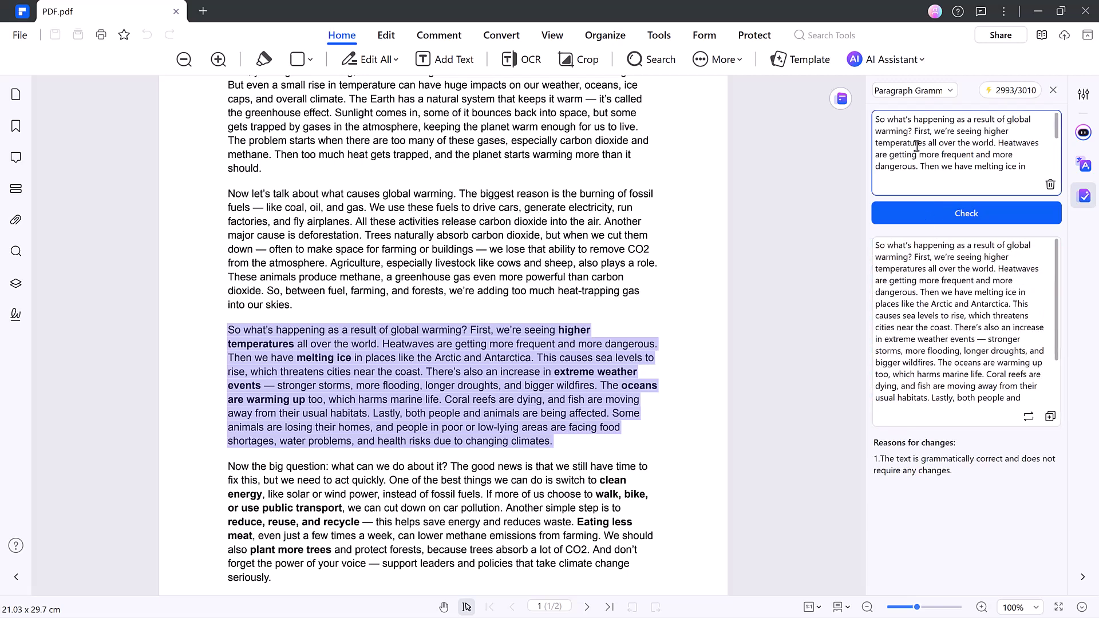
{"action": "left_click", "coordinate": [901, 60]}
{"action": "mouse_move", "coordinate": [897, 212]}
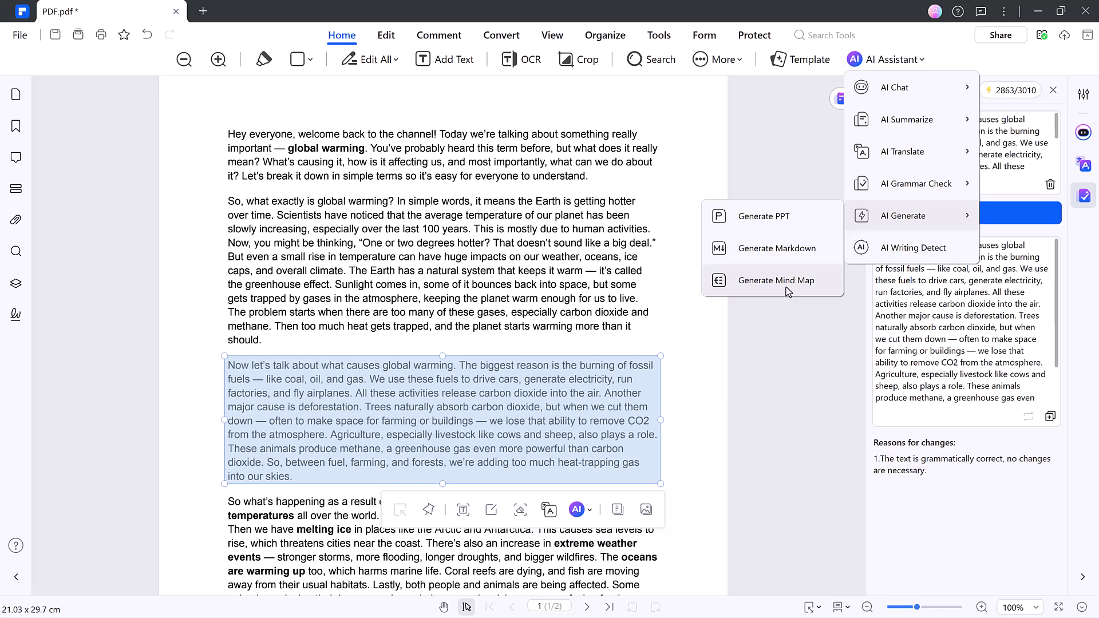
Run AI Writing Detect, save PDF.pdf when prompted, and switch to Edit mode.
{"action": "left_click", "coordinate": [882, 254]}
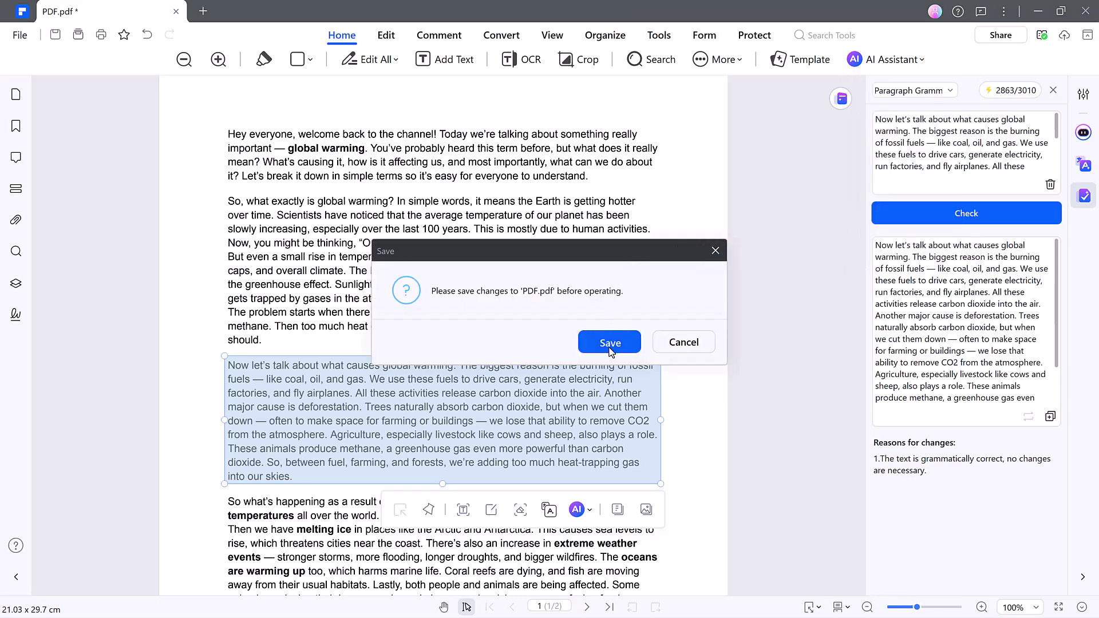
{"action": "left_click", "coordinate": [610, 343]}
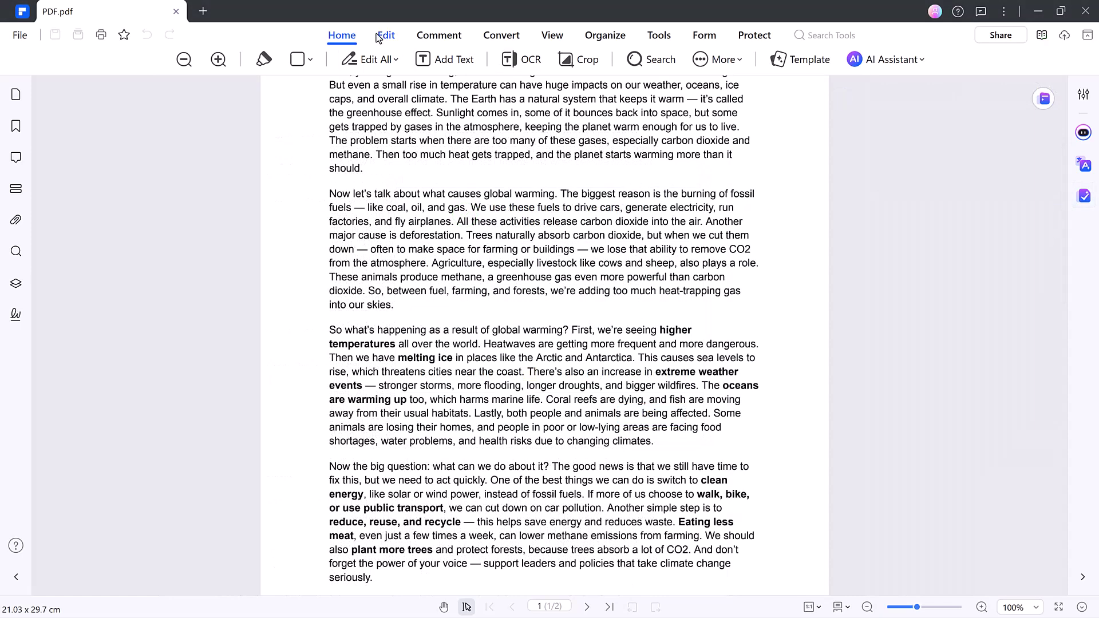
{"action": "left_click", "coordinate": [379, 36]}
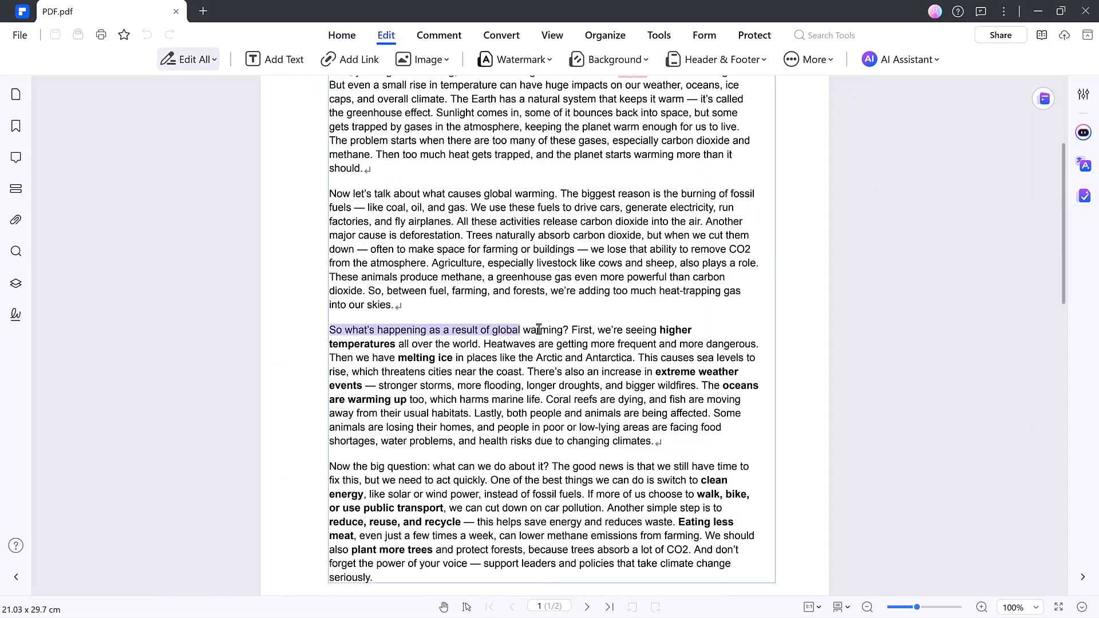
Replace the paragraph's opening question with 'Global Warming is the Biggest Issue.'.
{"action": "left_click_drag", "start_coordinate": [567, 329], "coordinate": [327, 330]}
{"action": "key", "text": "Delete"}
{"action": "type", "text": "Global Warming is the Biggest Issue."}
Format the new heading bold, italic and purple.
{"action": "left_click", "coordinate": [415, 304]}
{"action": "left_click", "coordinate": [446, 306]}
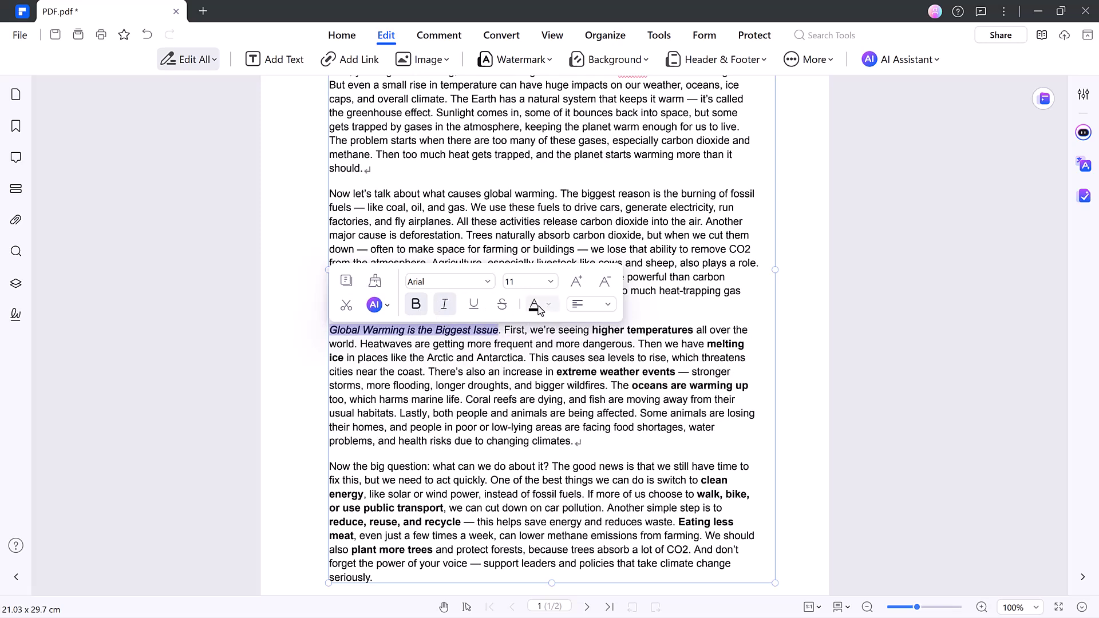
{"action": "left_click", "coordinate": [548, 303]}
{"action": "left_click", "coordinate": [638, 378]}
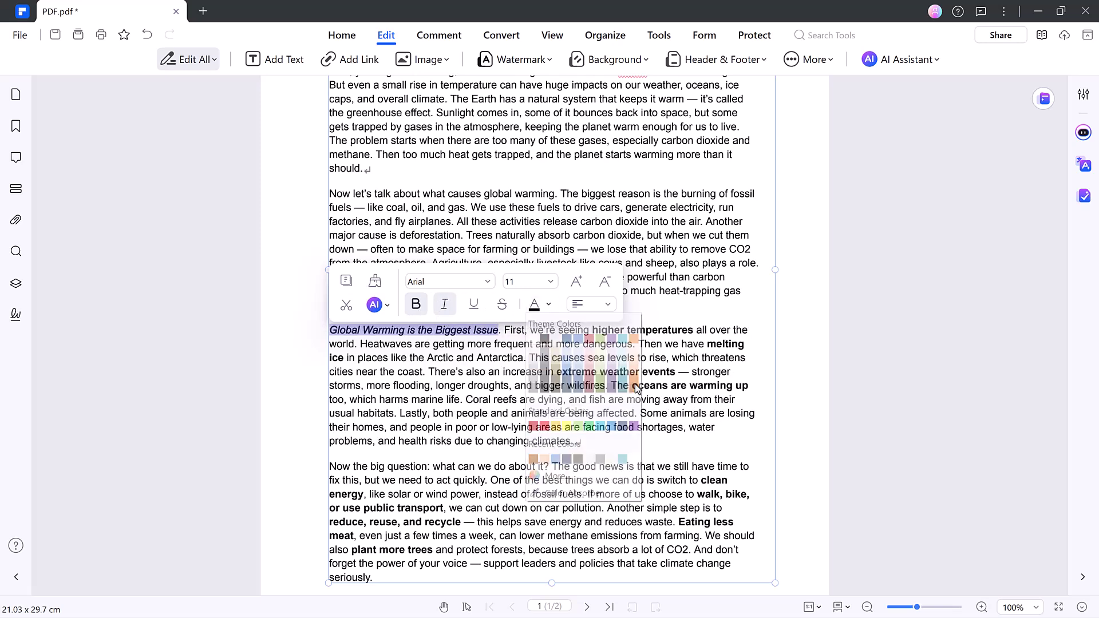
{"action": "left_click", "coordinate": [544, 308]}
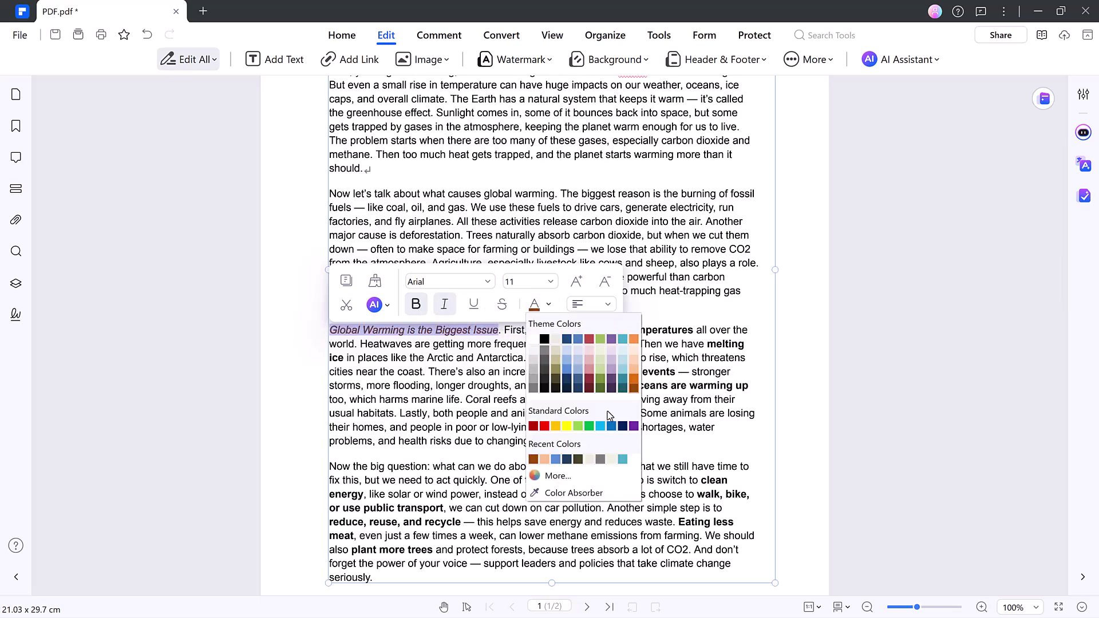
{"action": "left_click", "coordinate": [634, 426]}
{"action": "left_click", "coordinate": [707, 378]}
{"action": "scroll", "coordinate": [621, 395], "scroll_direction": "up", "scroll_amount": 1}
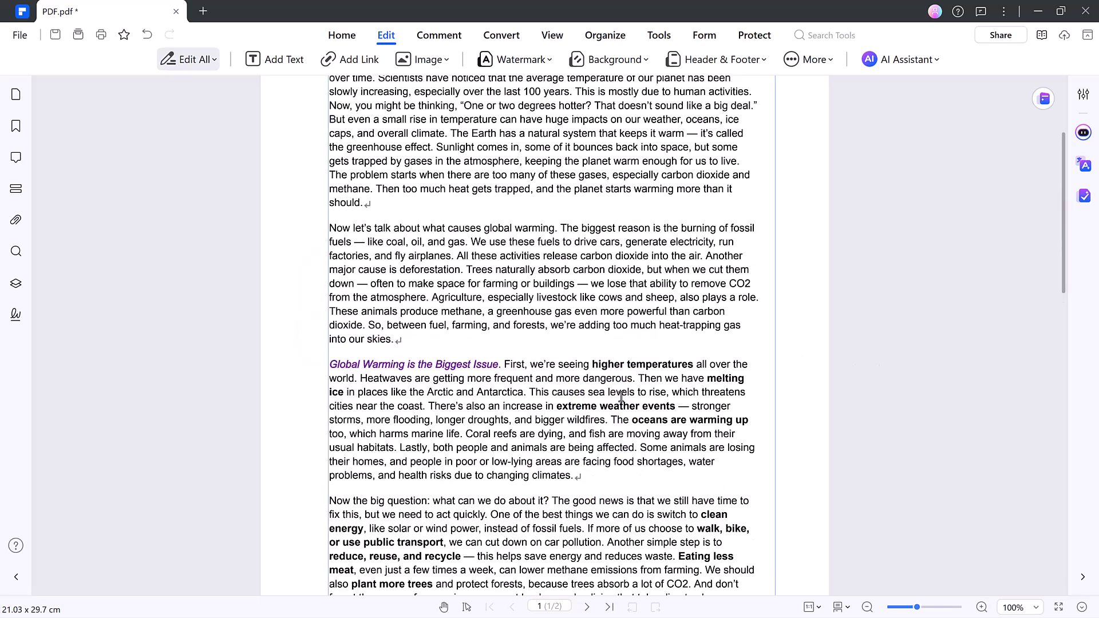
{"action": "scroll", "coordinate": [621, 395], "scroll_direction": "up", "scroll_amount": 3}
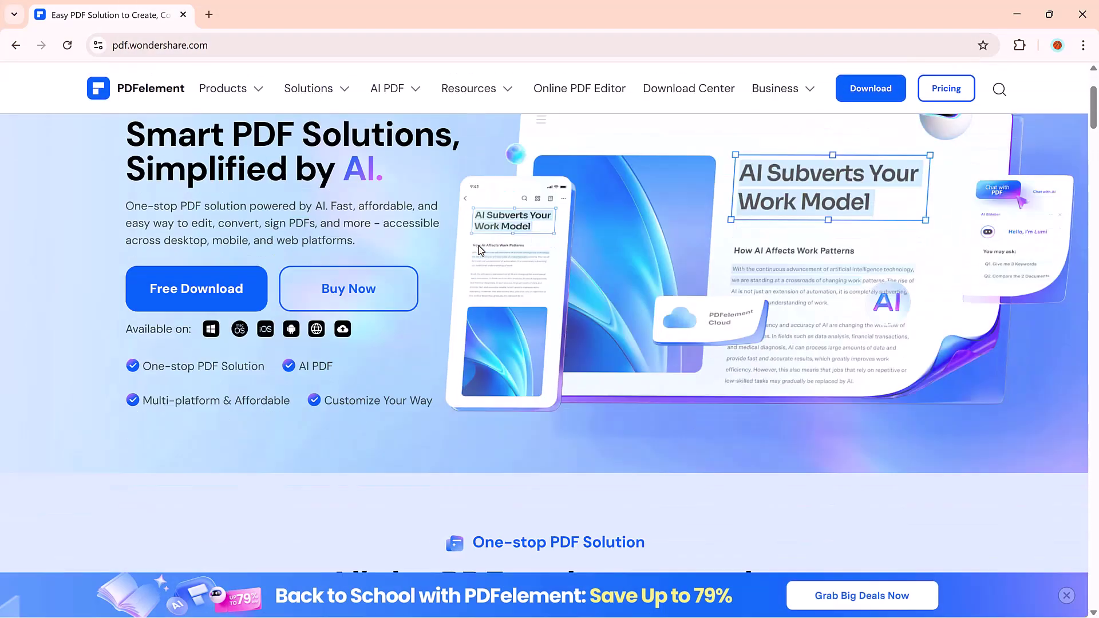
Cycle through the Edit, Convert, OCR, E-Sign, Create, Organize and Read feature tabs on the website.
{"action": "scroll", "coordinate": [478, 249], "scroll_direction": "down", "scroll_amount": 7}
{"action": "left_click", "coordinate": [312, 223]}
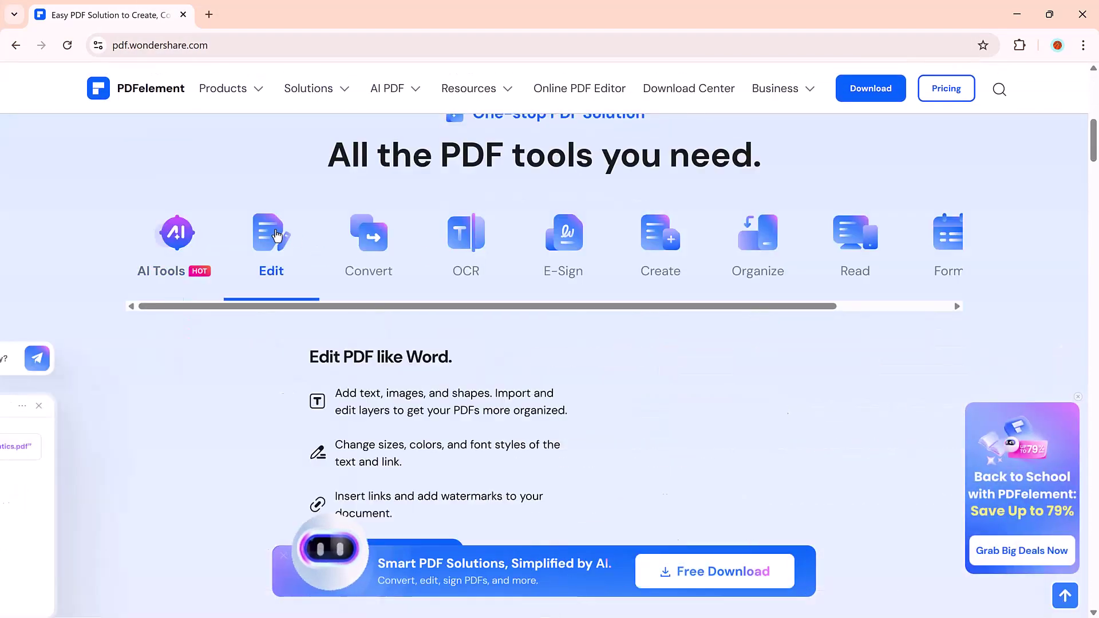
{"action": "scroll", "coordinate": [312, 223], "scroll_direction": "down", "scroll_amount": 1}
{"action": "left_click", "coordinate": [369, 167]}
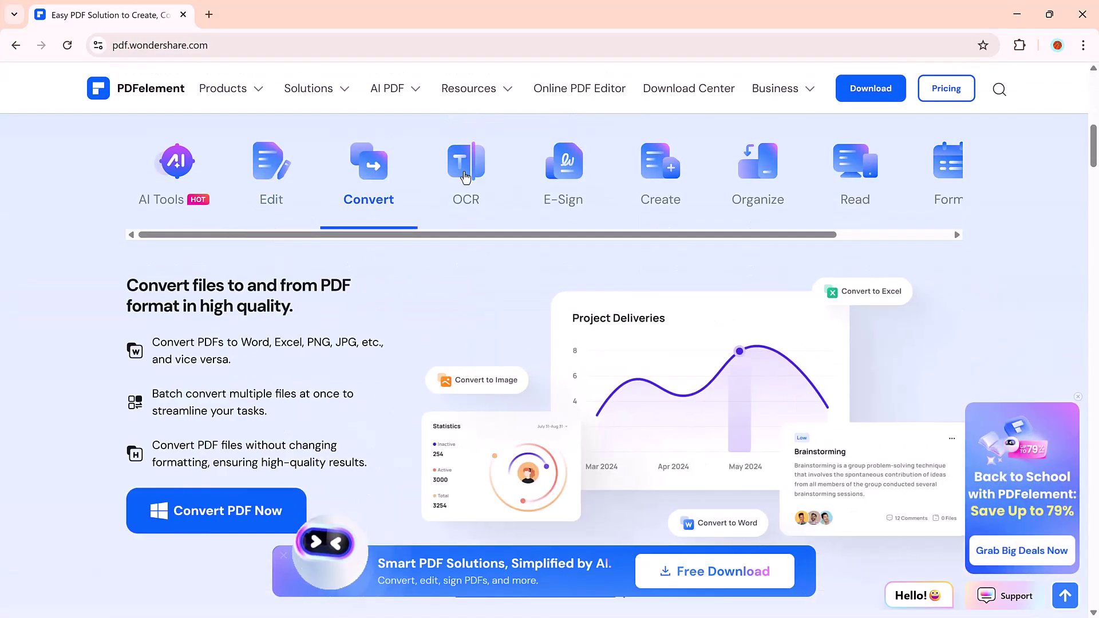
{"action": "left_click", "coordinate": [464, 171]}
{"action": "left_click", "coordinate": [561, 171]}
{"action": "left_click", "coordinate": [659, 169]}
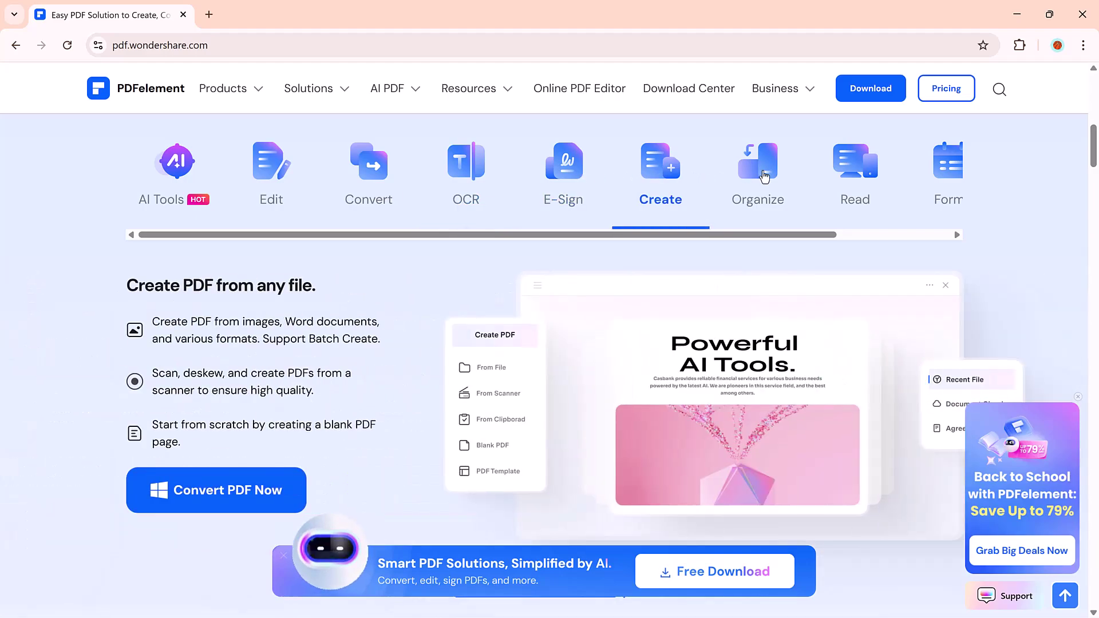
{"action": "left_click", "coordinate": [764, 176]}
{"action": "left_click", "coordinate": [857, 168]}
Scroll down past the AI tools to the press reviews and 'Join our social community' section.
{"action": "scroll", "coordinate": [856, 163], "scroll_direction": "down", "scroll_amount": 7}
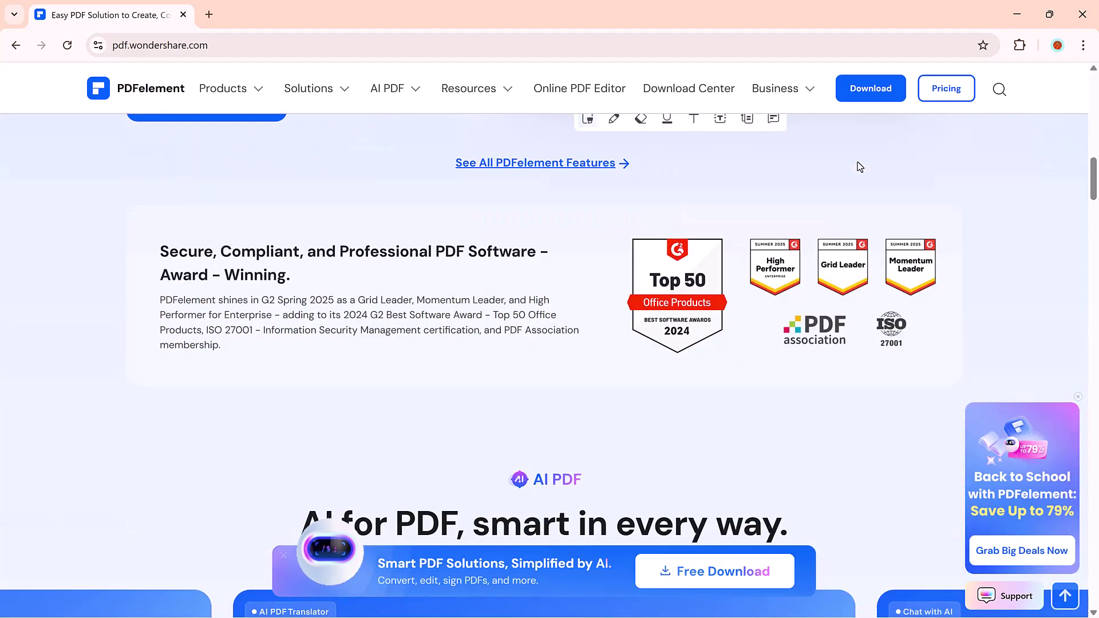
{"action": "scroll", "coordinate": [859, 166], "scroll_direction": "down", "scroll_amount": 13}
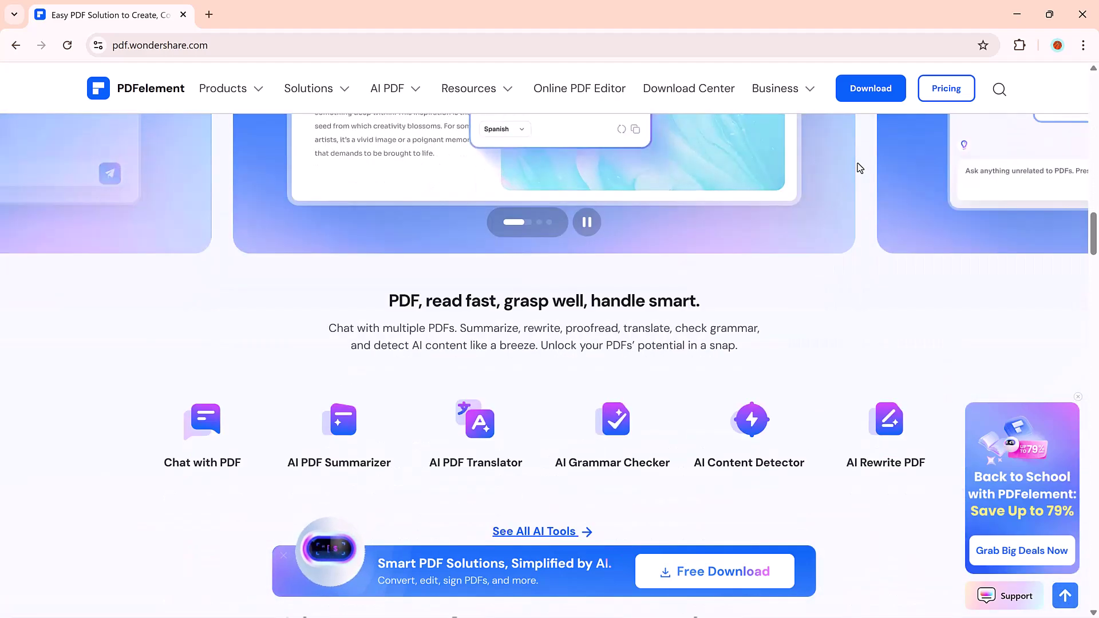
{"action": "scroll", "coordinate": [858, 167], "scroll_direction": "down", "scroll_amount": 15}
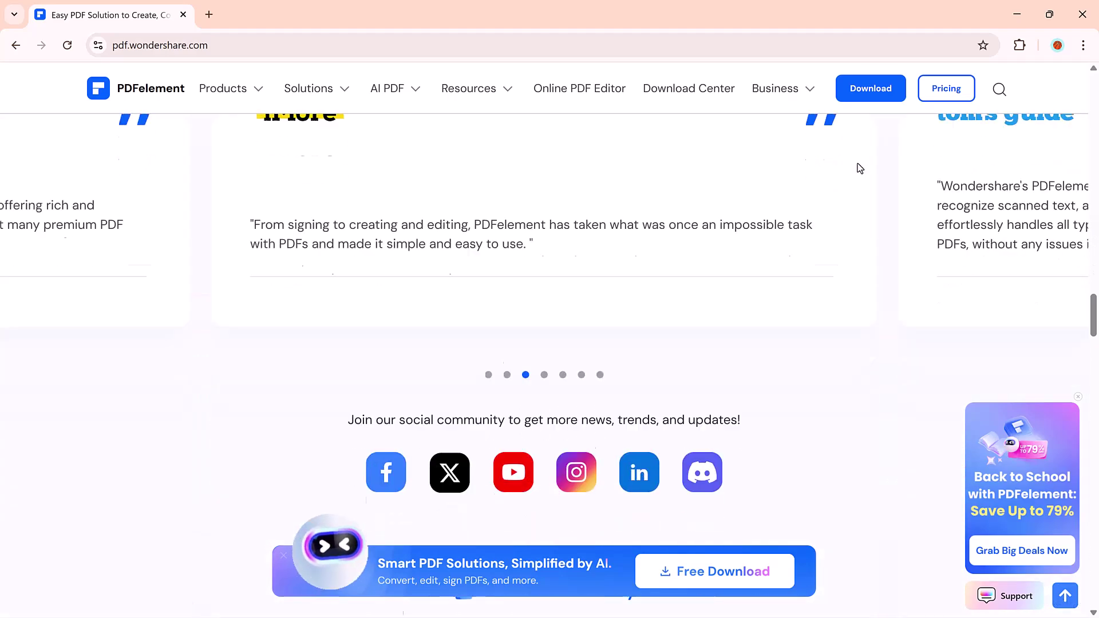